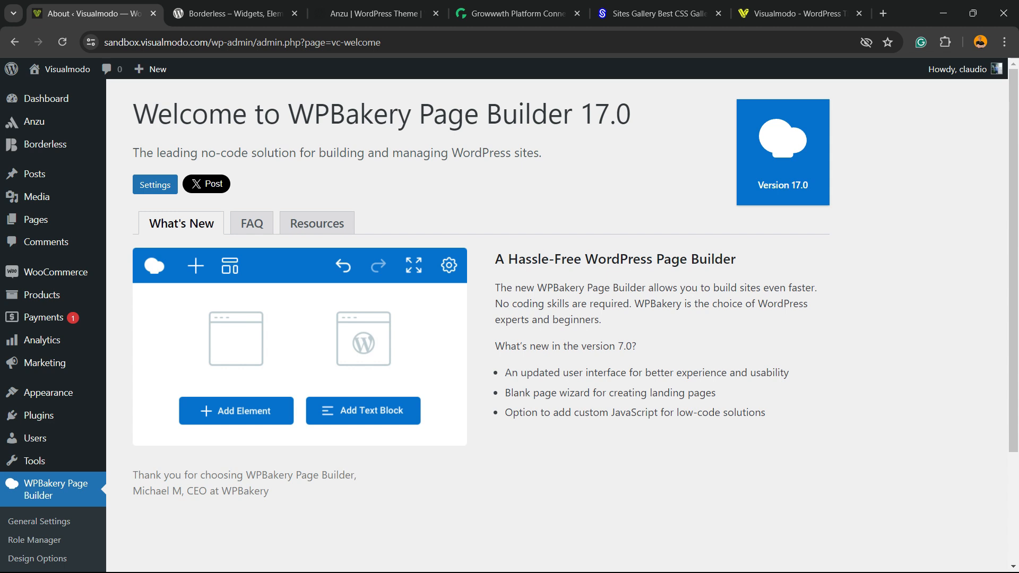
Step: Find the Layouts for WPBakery plugin in the plugin directory, then install and activate it
mouse_move(366, 225)
mouse_down()
mouse_move(180, 224)
mouse_move(367, 225)
mouse_up()
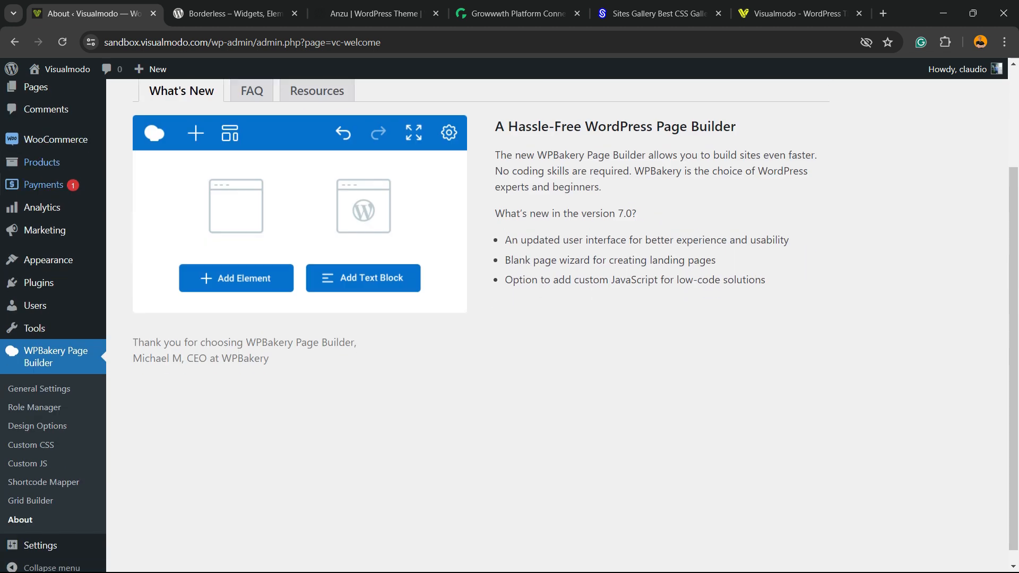
scroll(5, 197, down, 3)
mouse_move(38, 282)
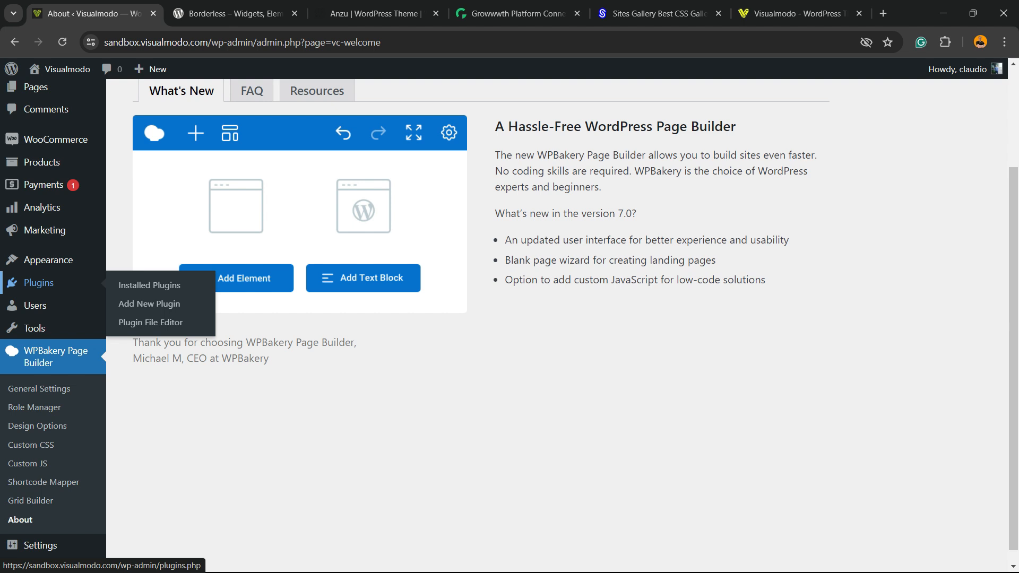
click(159, 304)
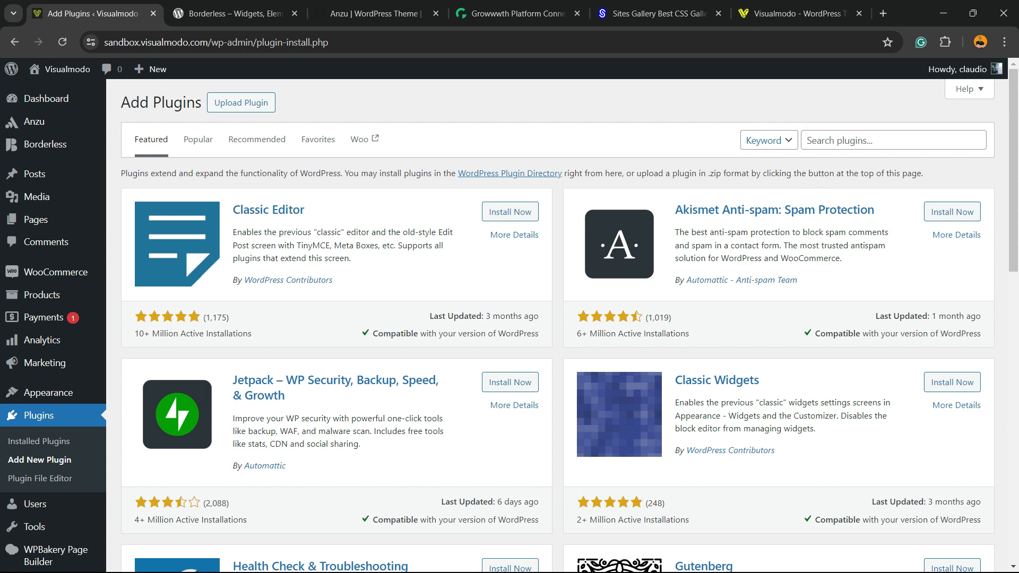
click(893, 140)
text(Layouts for WPBakery)
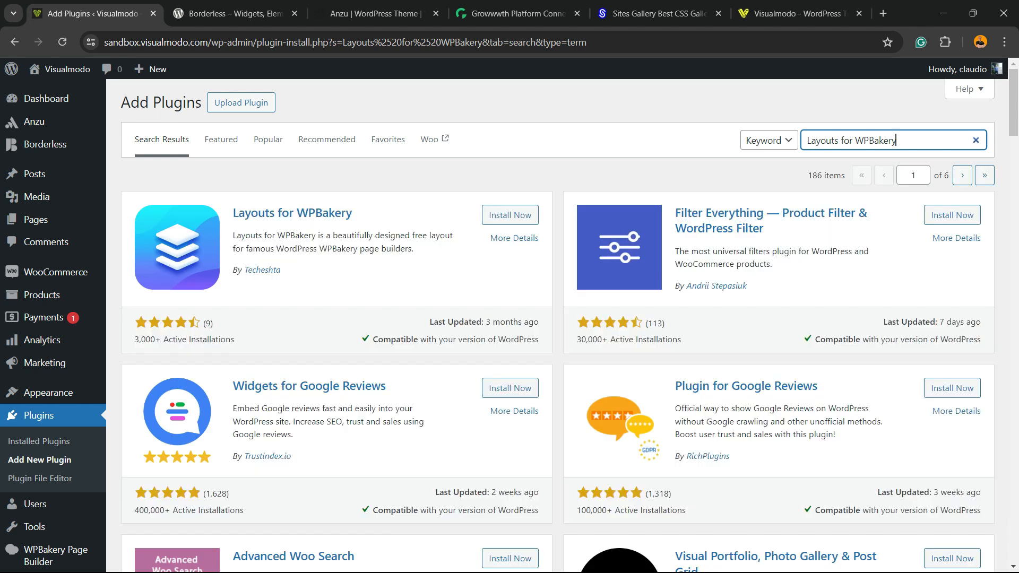
drag(286, 271, 248, 270)
double_click(352, 235)
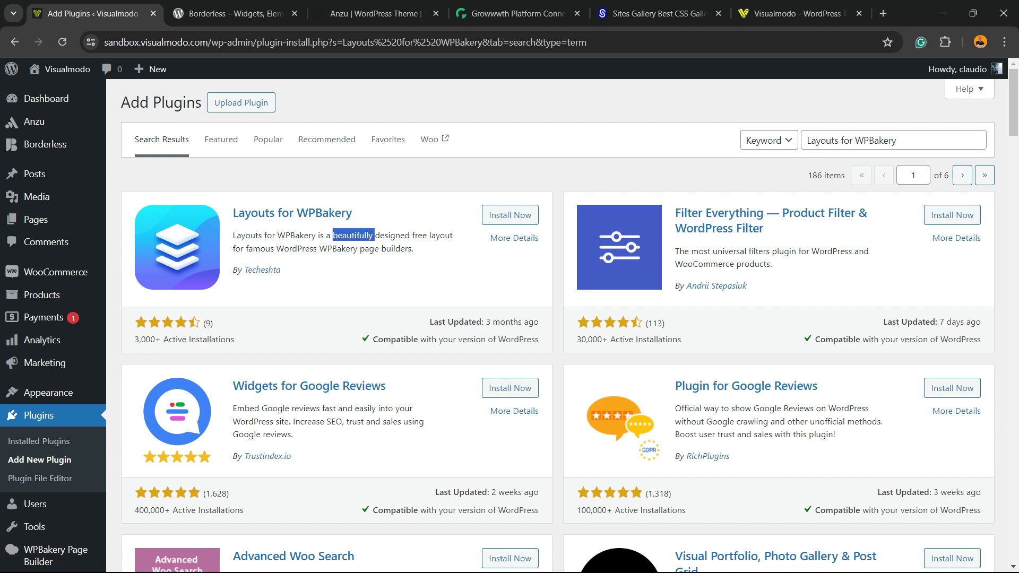
click(510, 215)
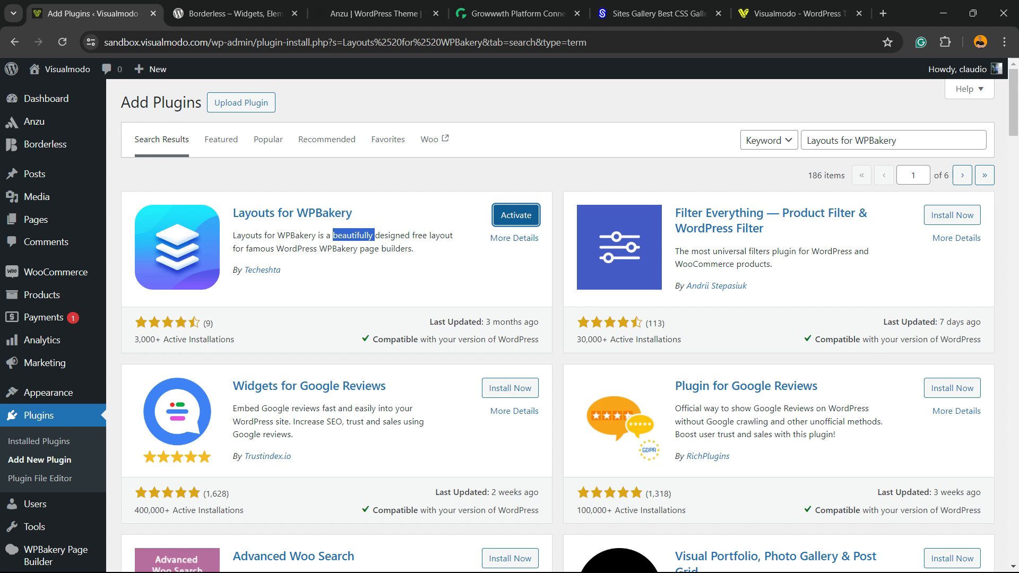
click(516, 214)
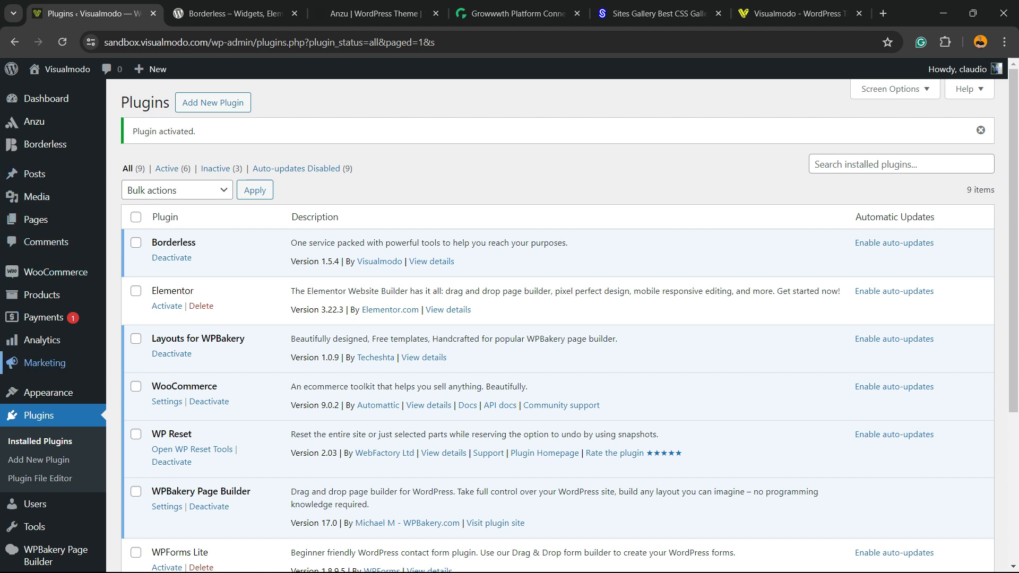
Step: Open the Layouts for WPBakery page and sync the WPBakery template kits
scroll(56, 271, down, 1)
scroll(56, 271, down, 4)
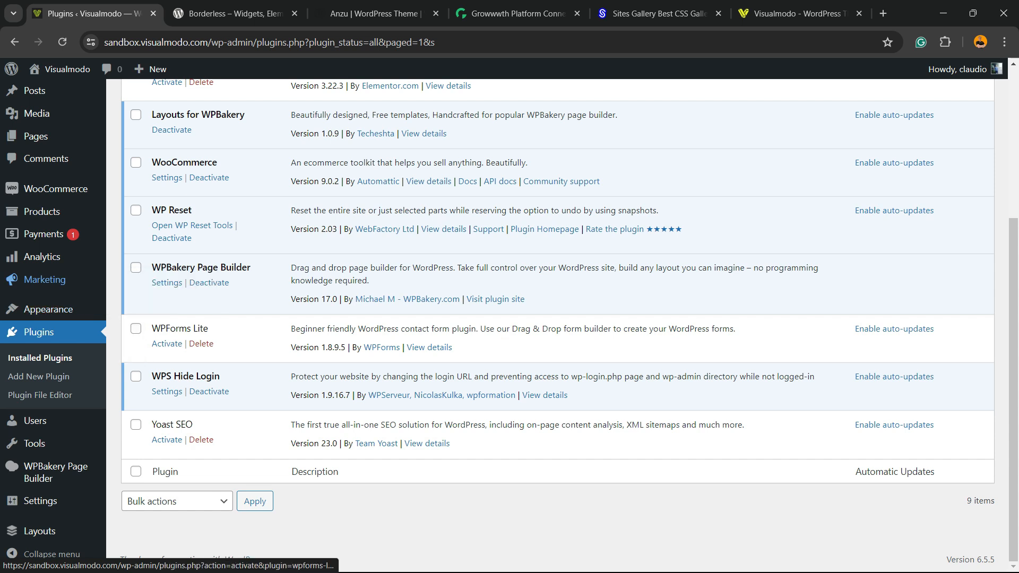
mouse_move(64, 502)
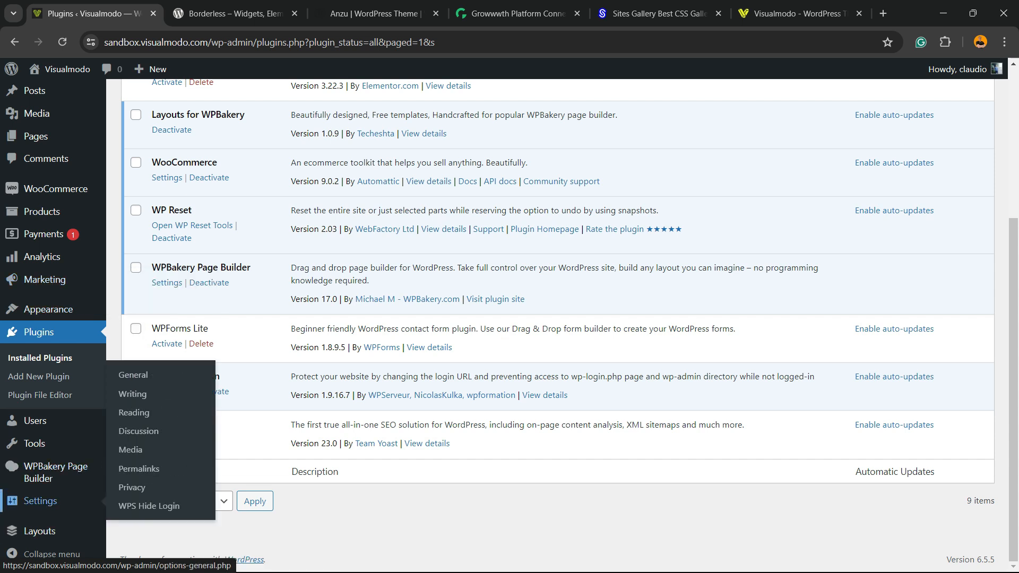
click(52, 530)
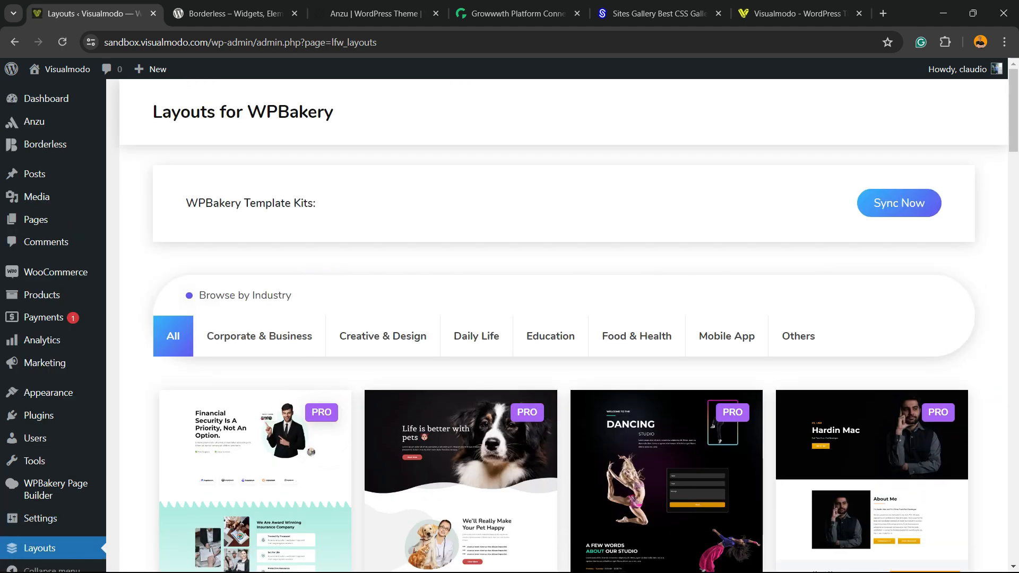
drag(185, 203, 319, 203)
key(ctrl+plus)
key(ctrl+plus)
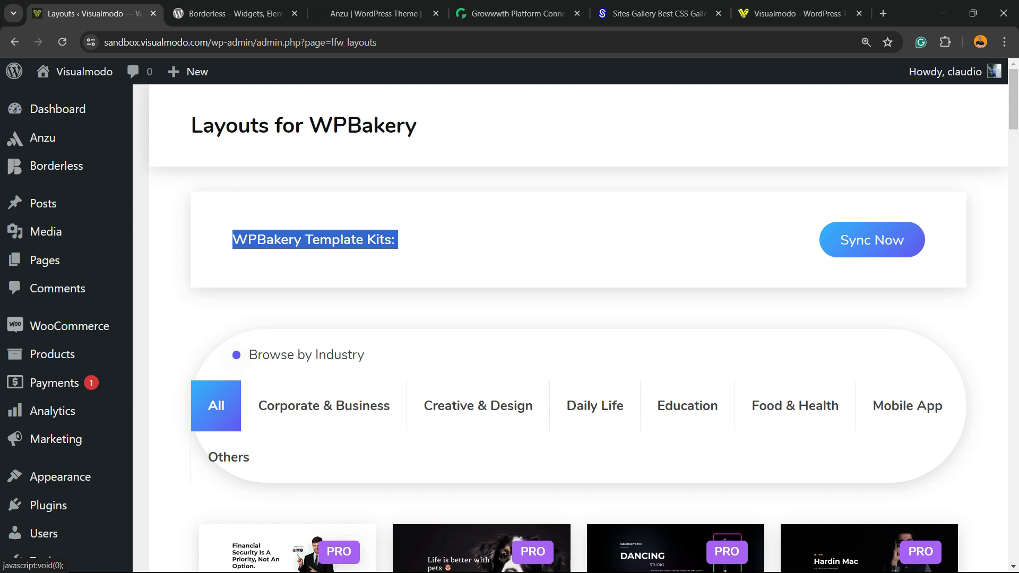
click(855, 244)
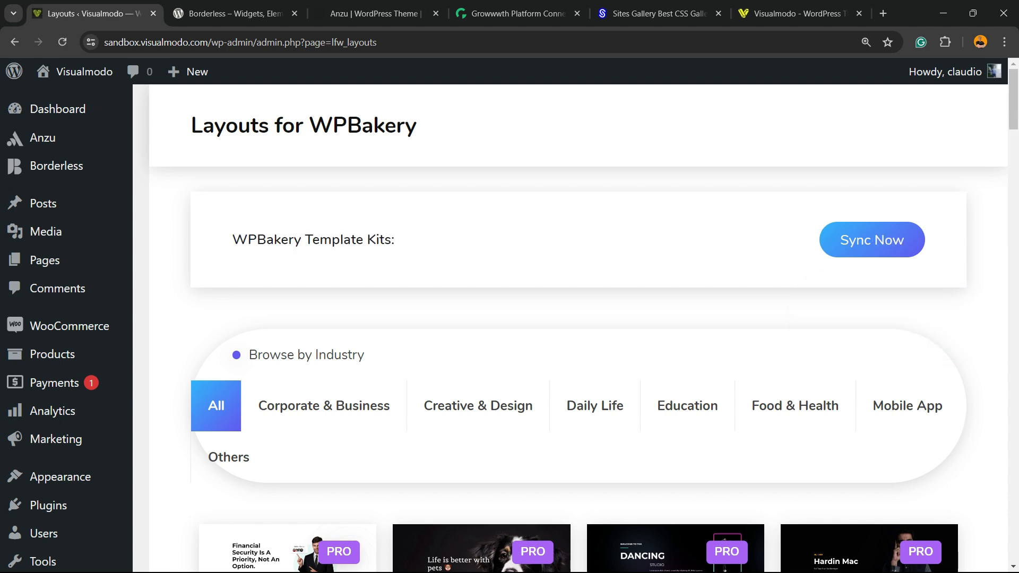
Step: Preview the Education E-Learning template and scroll through its sections
scroll(578, 329, down, 8)
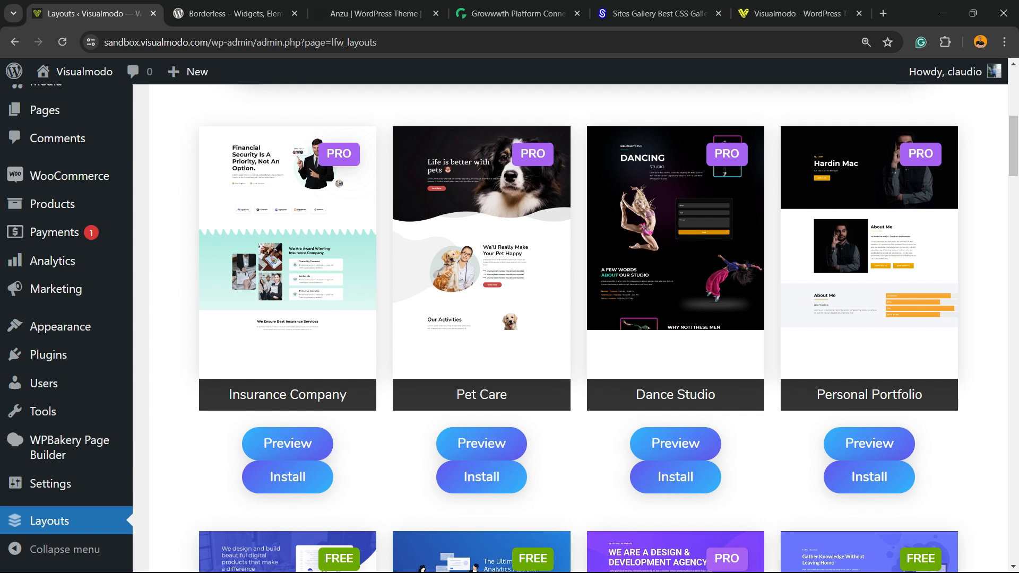
scroll(578, 329, down, 3)
scroll(579, 329, down, 3)
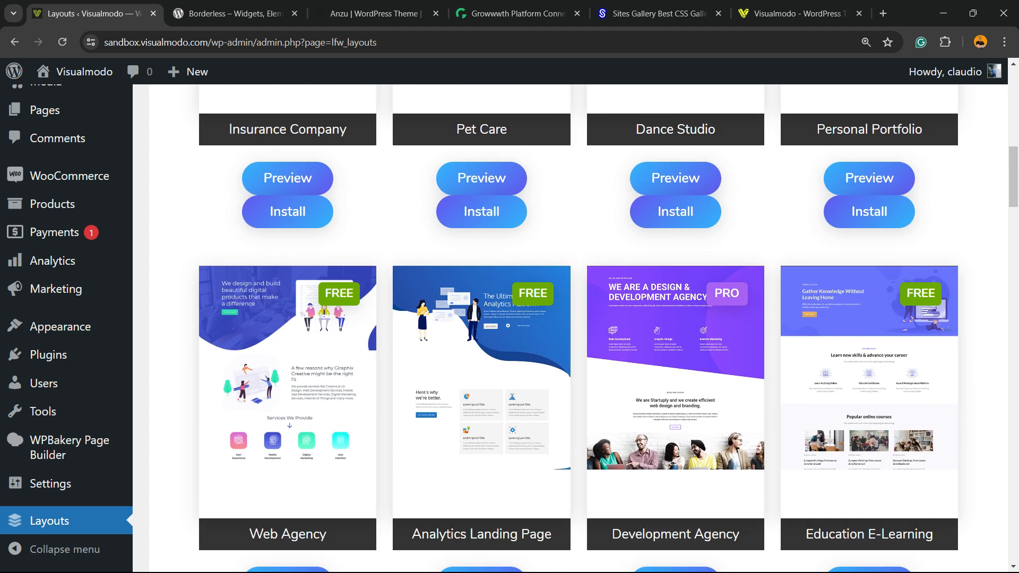
scroll(578, 329, down, 3)
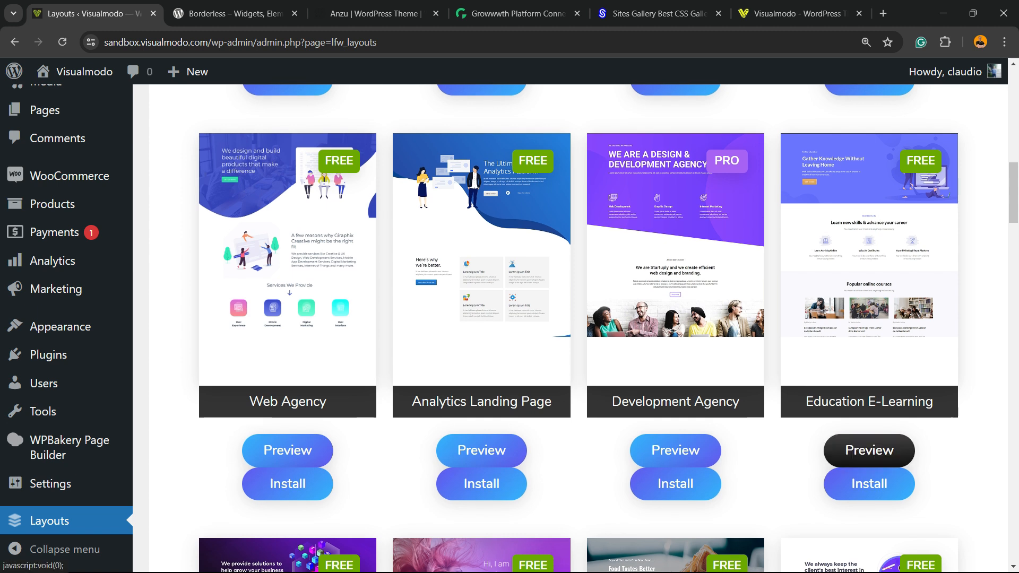
click(869, 450)
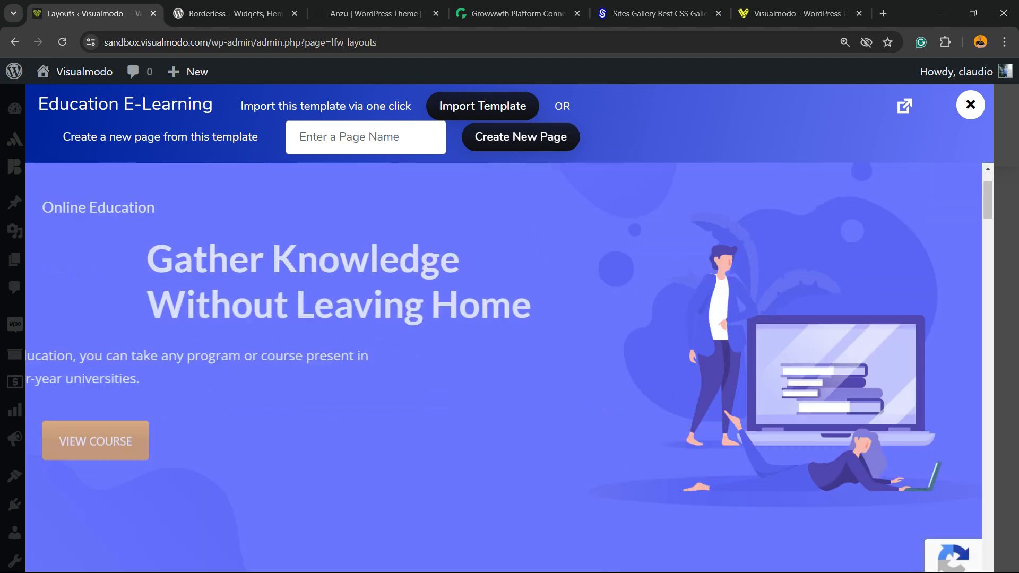
scroll(504, 366, down, 10)
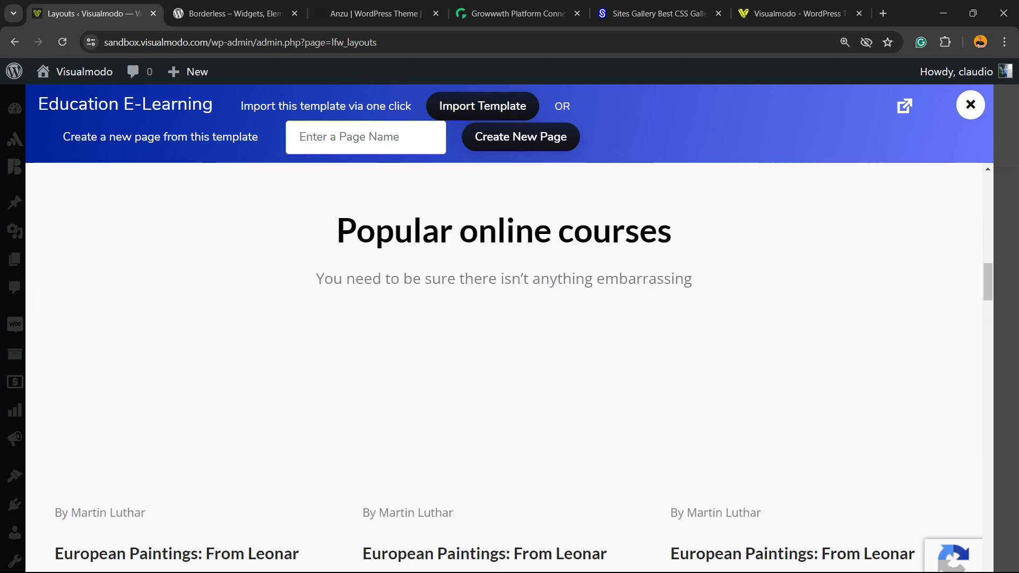
scroll(504, 366, down, 15)
scroll(504, 366, down, 15)
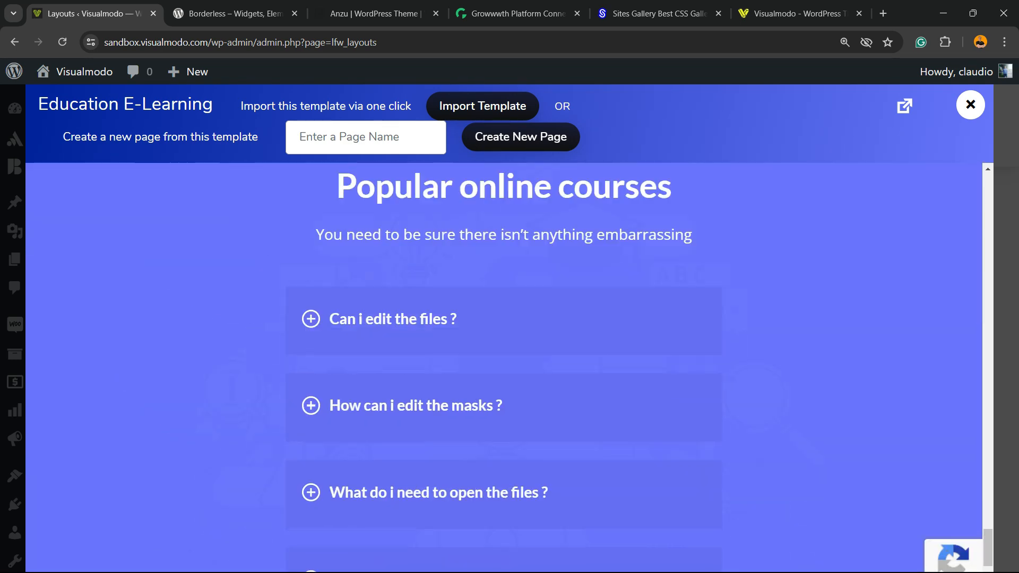
scroll(504, 366, down, 5)
scroll(504, 366, up, 20)
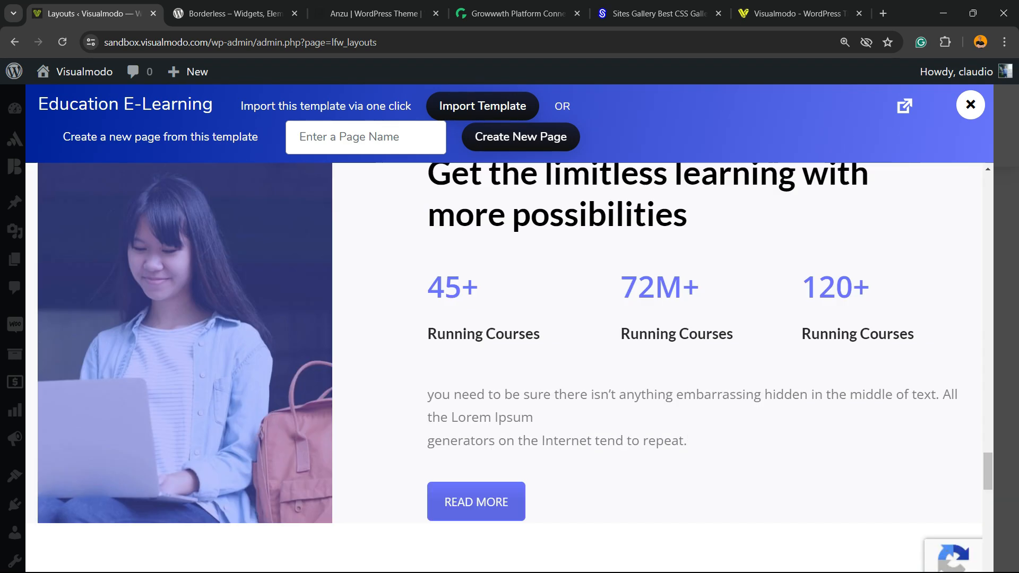
scroll(504, 366, up, 8)
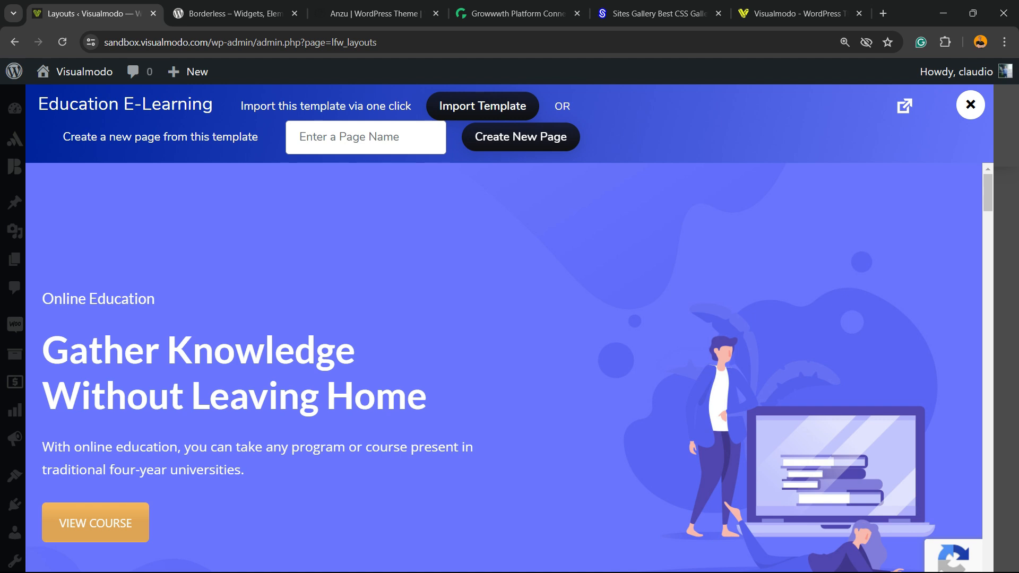
Step: Create a new page named Home Alt from the Education E-Learning template
click(366, 137)
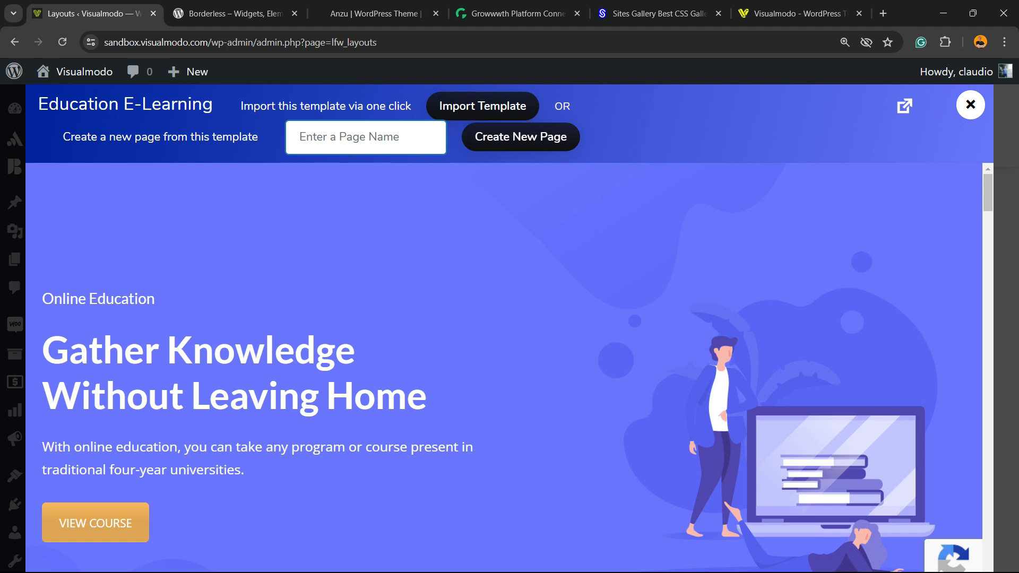
text(H)
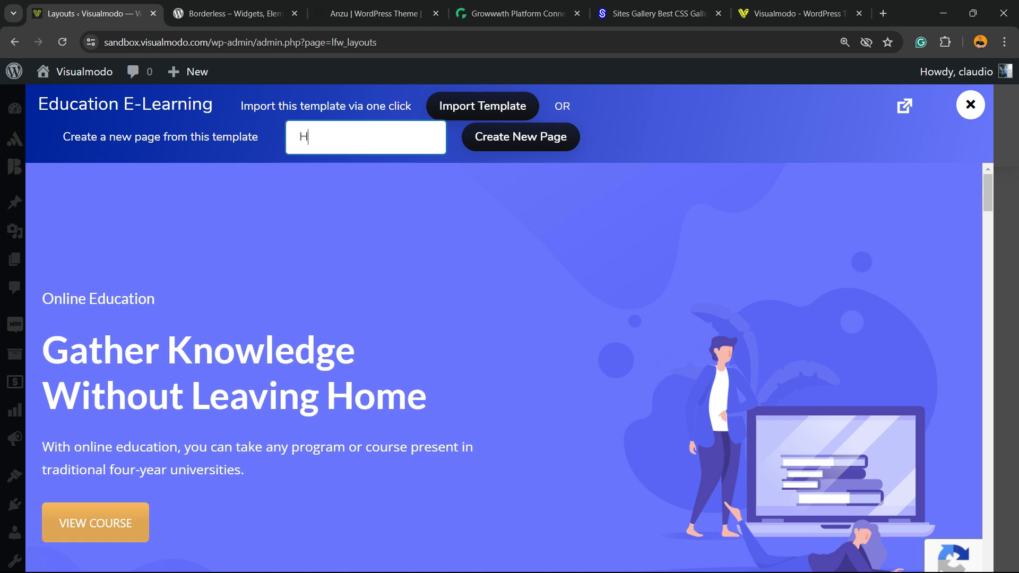
text(ome Alt)
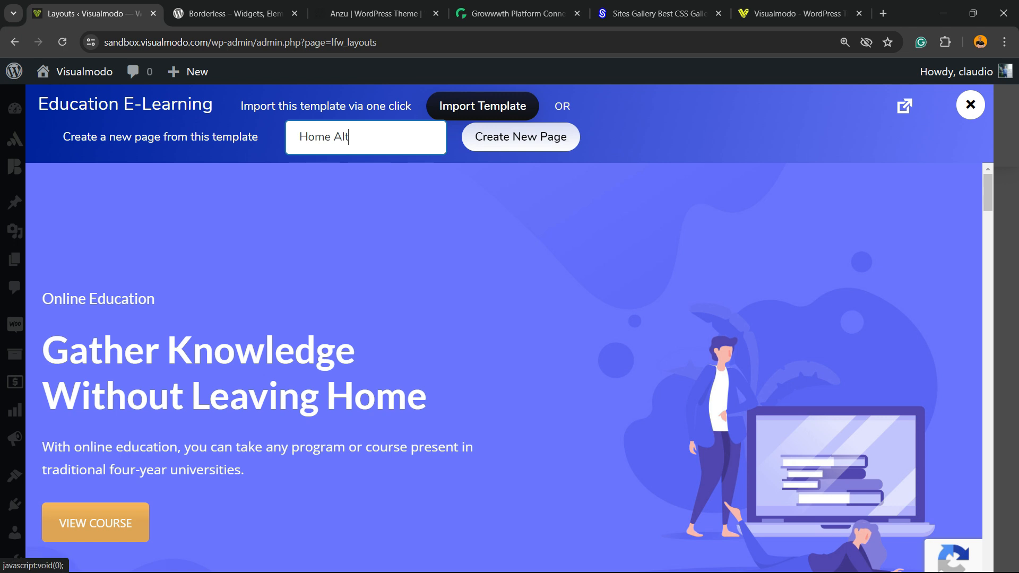
click(521, 137)
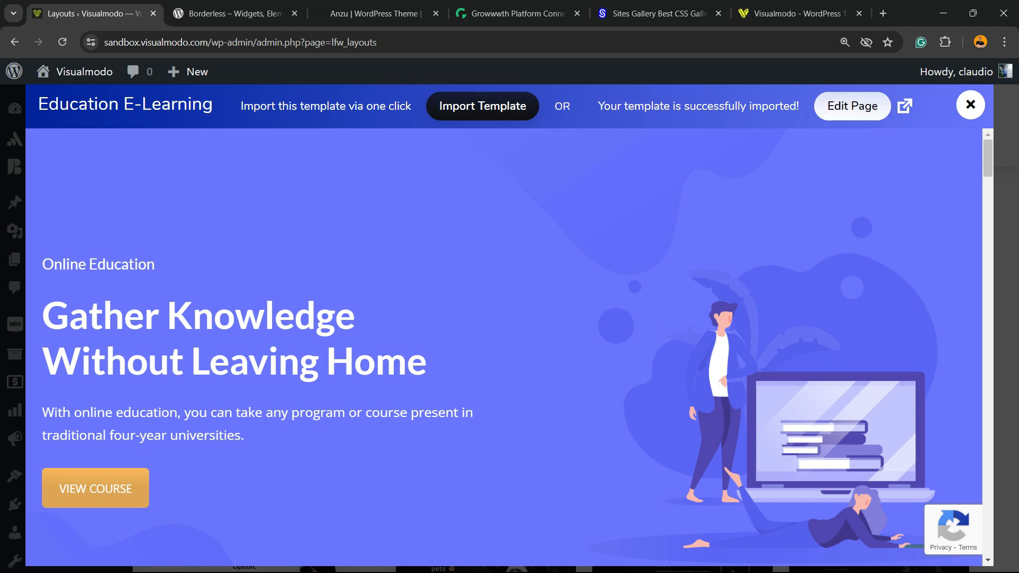
Step: Open the Home Alt page in the editor and publish it
click(831, 107)
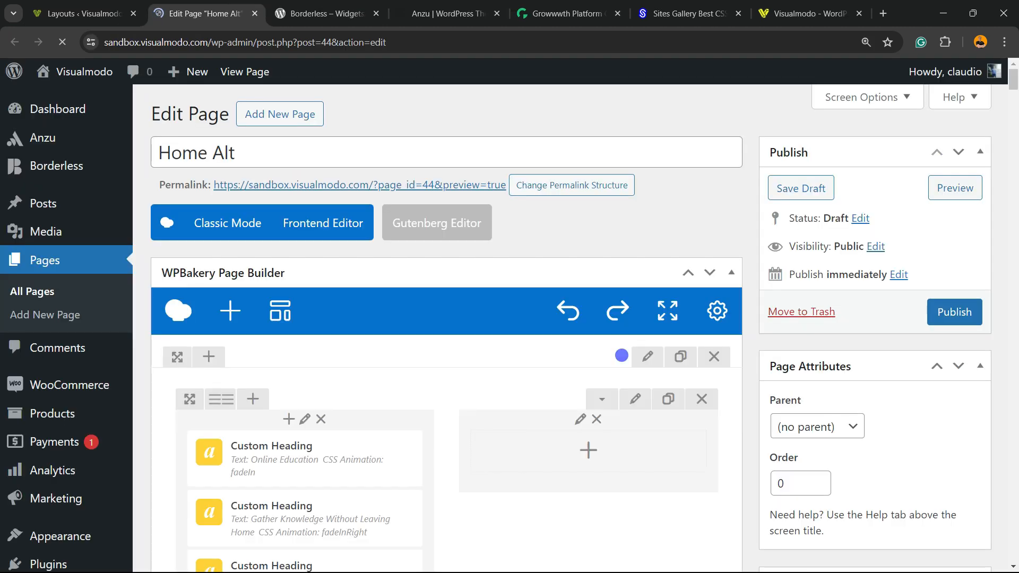
scroll(446, 319, down, 3)
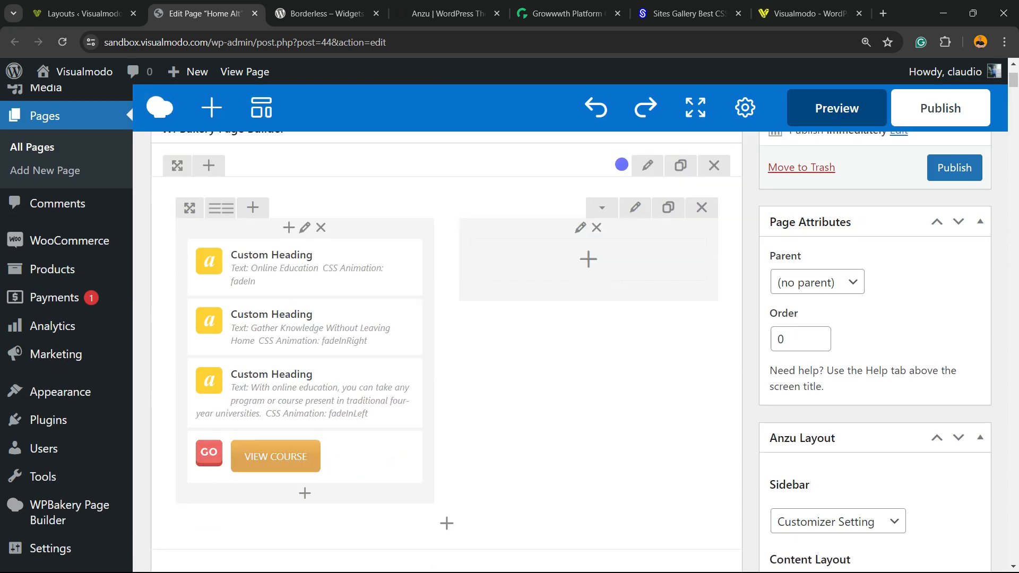
scroll(445, 318, down, 1)
scroll(446, 319, up, 4)
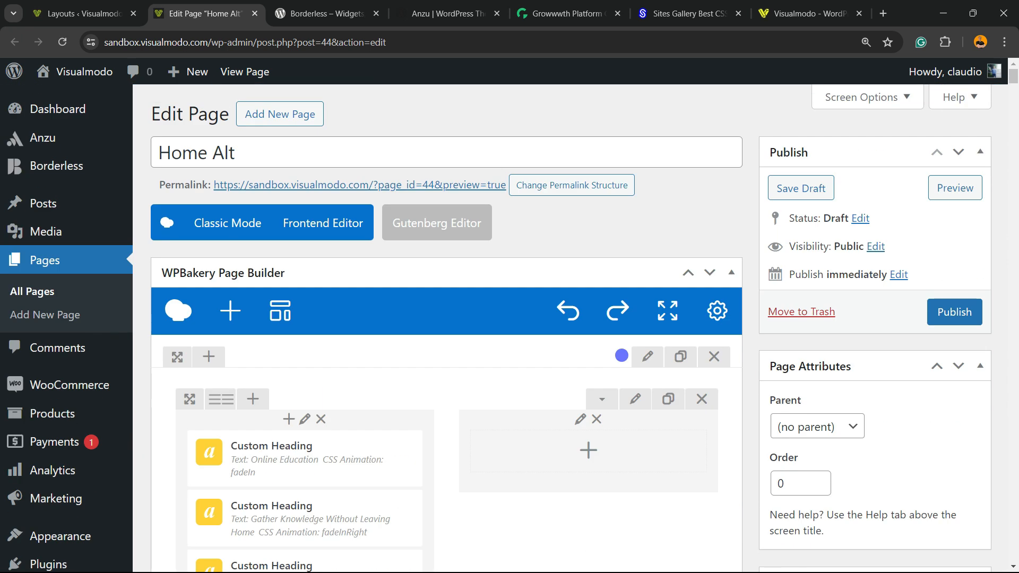
click(954, 312)
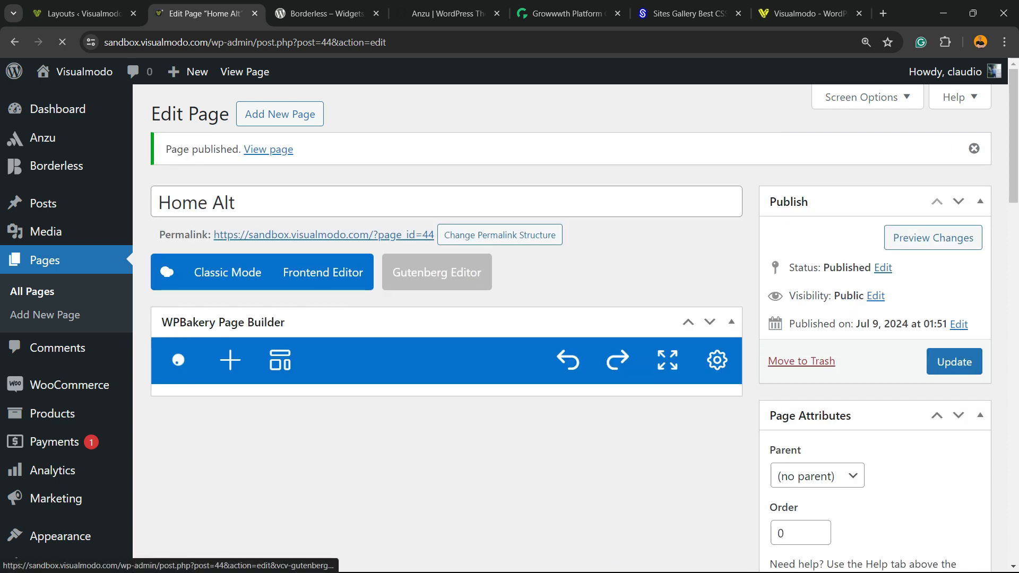
Step: Open the published page's permalink in a new tab and scroll through the page
right_click(308, 234)
click(340, 245)
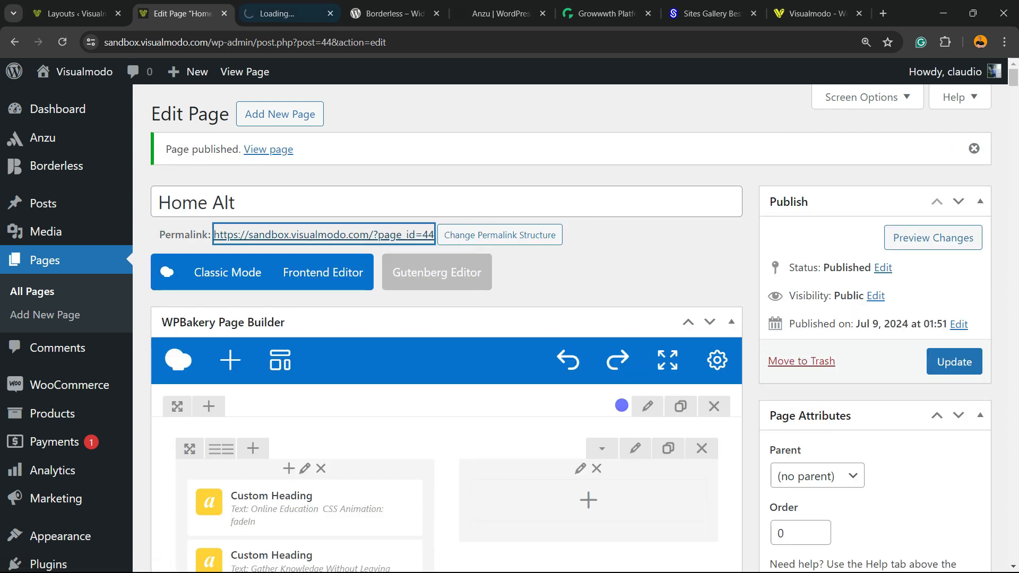
click(289, 14)
scroll(510, 328, down, 3)
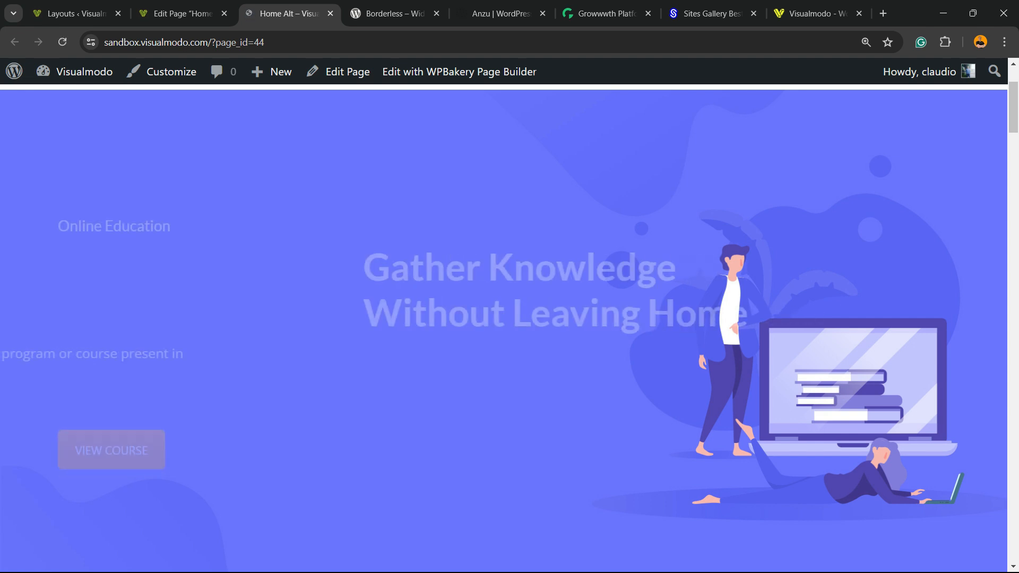
scroll(510, 327, down, 6)
scroll(510, 328, down, 10)
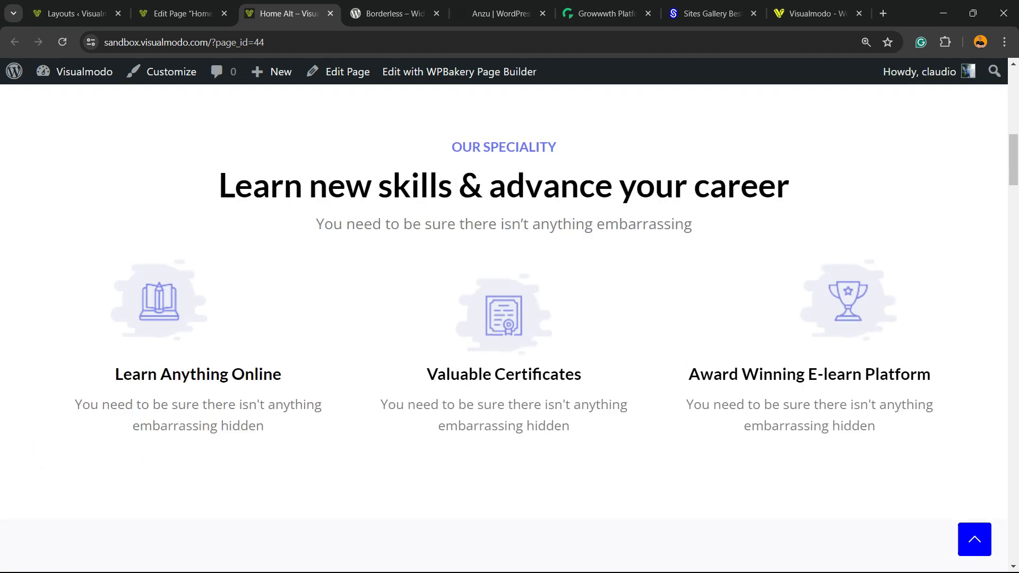
scroll(509, 328, down, 10)
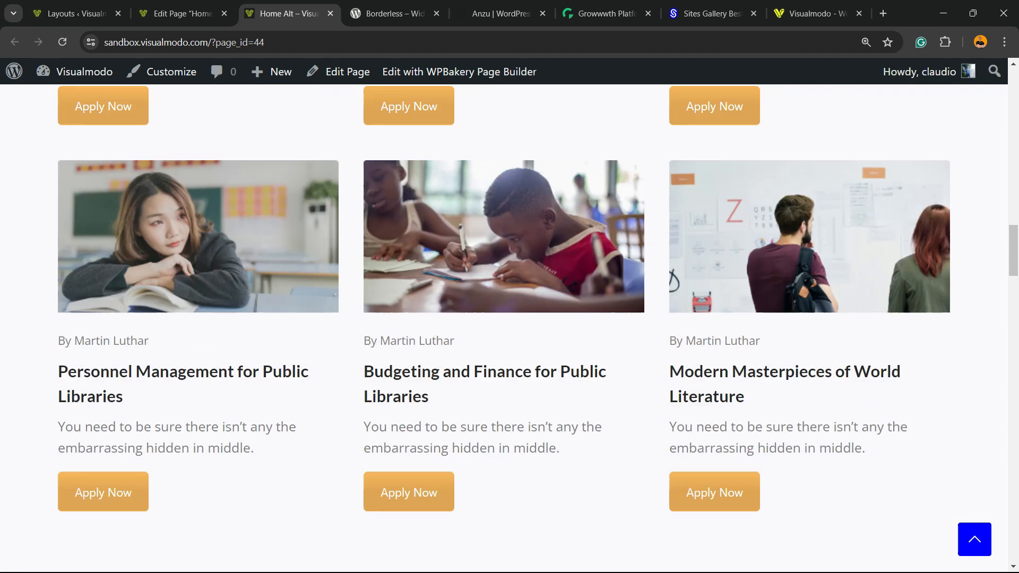
scroll(509, 328, down, 15)
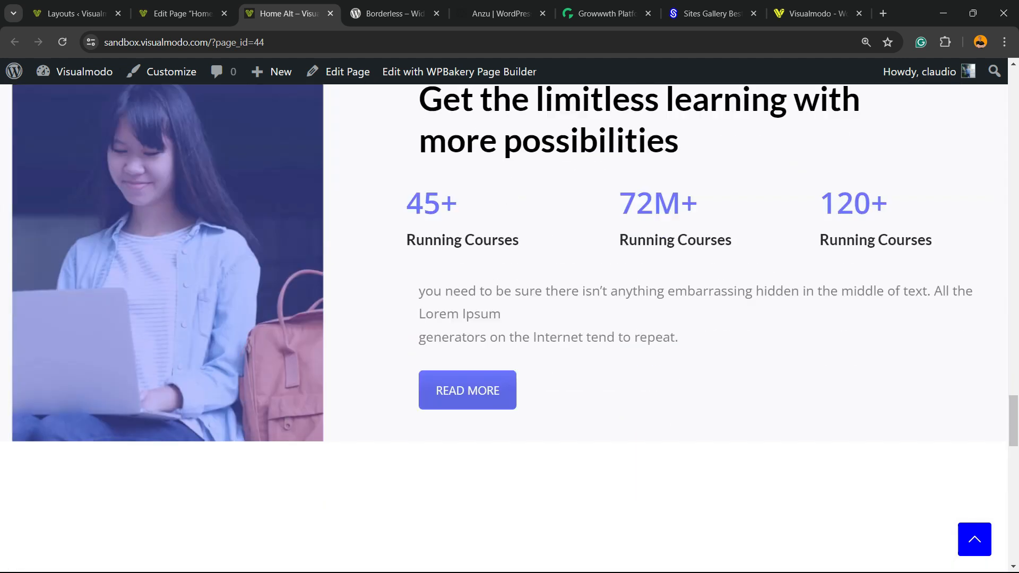
scroll(510, 328, up, 20)
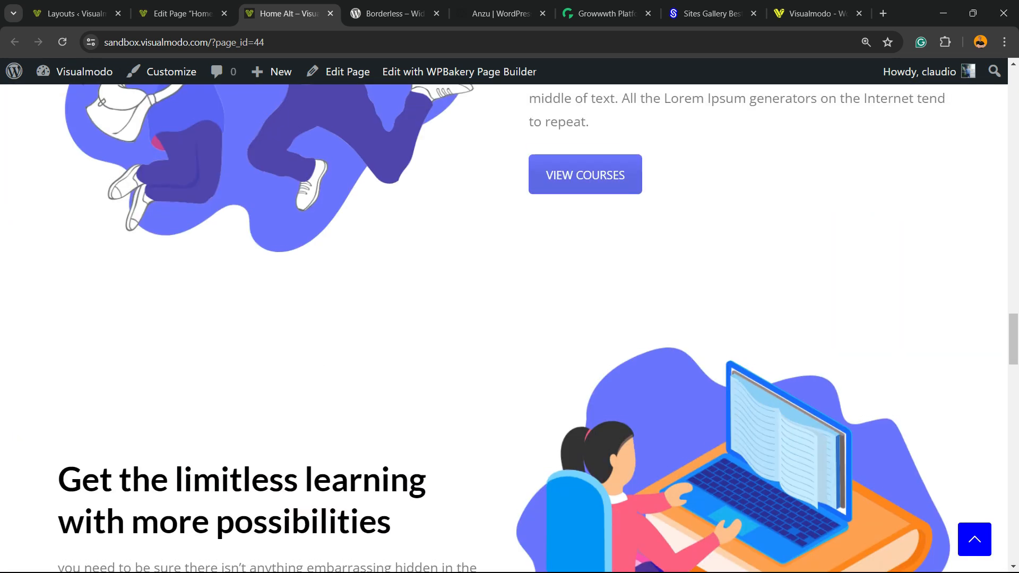
Step: Open the first Custom Heading's settings in the backend page editor, review its text, and close without changes
click(182, 14)
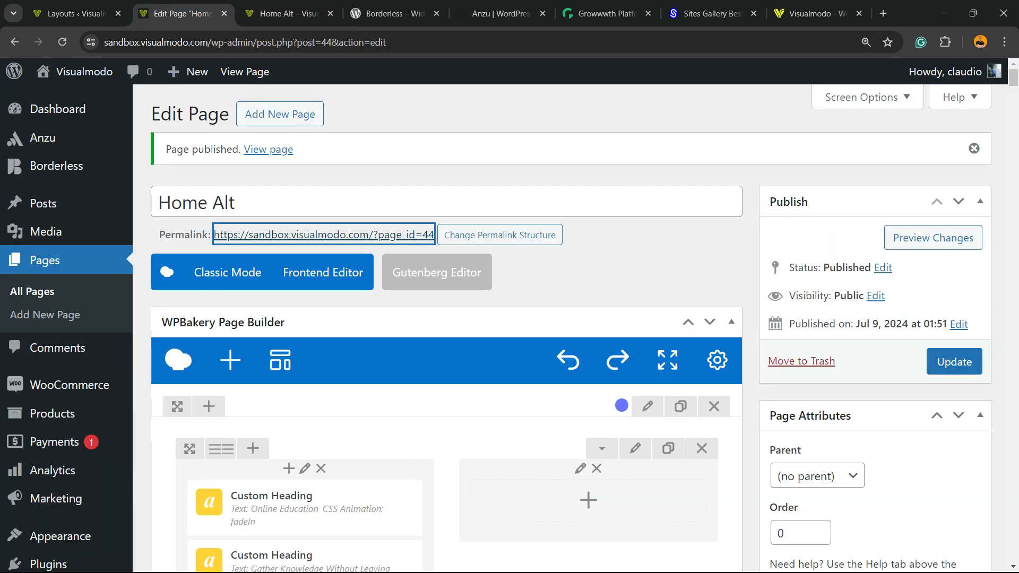
scroll(305, 255, down, 6)
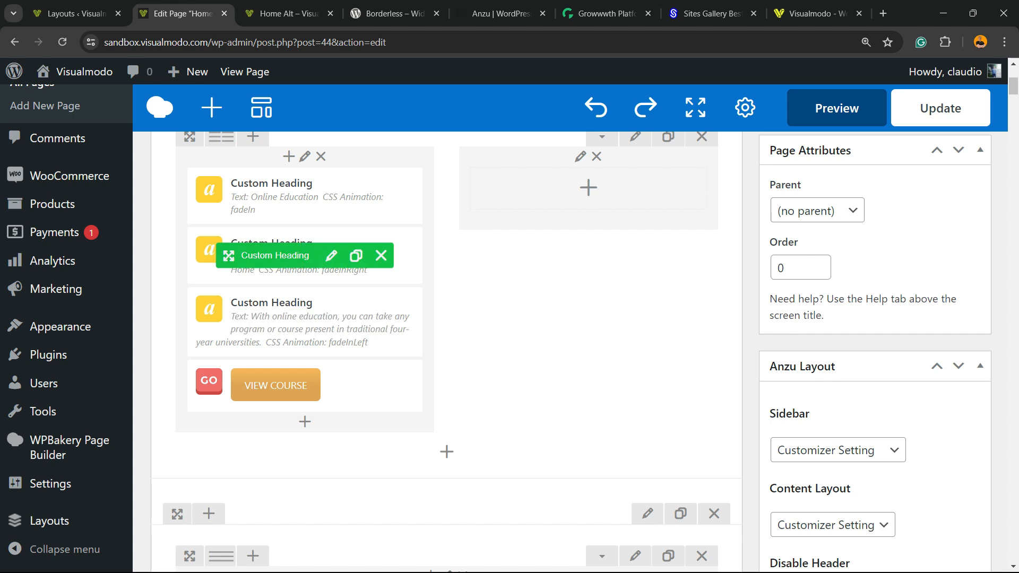
scroll(331, 297, up, 4)
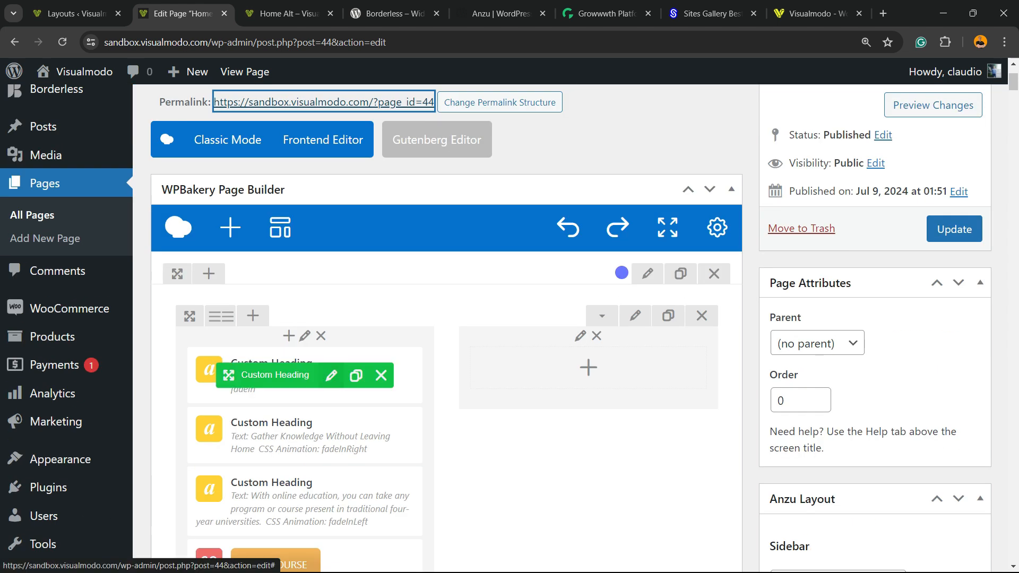
click(332, 376)
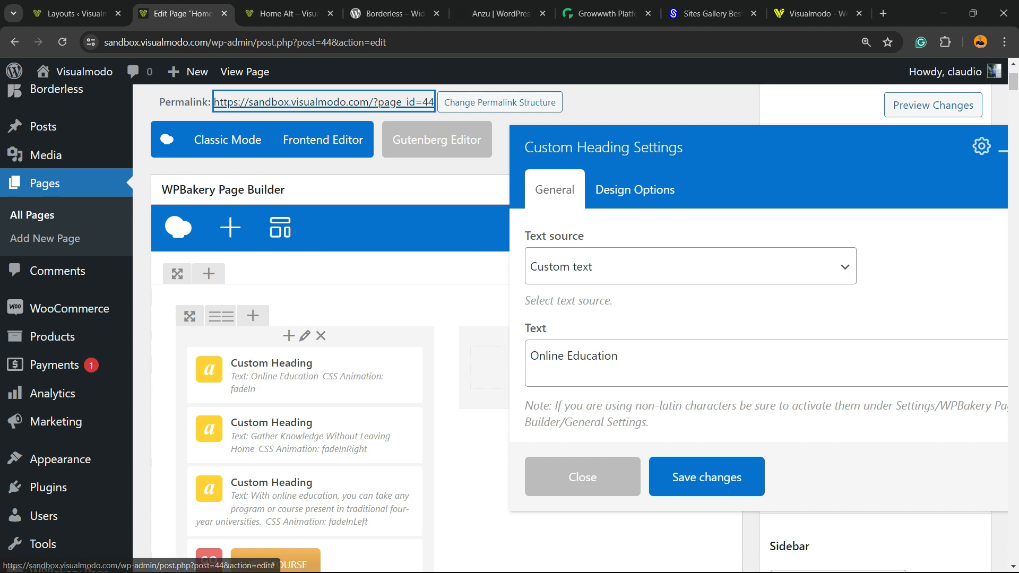
click(690, 266)
key(Tab)
key(ctrl+a)
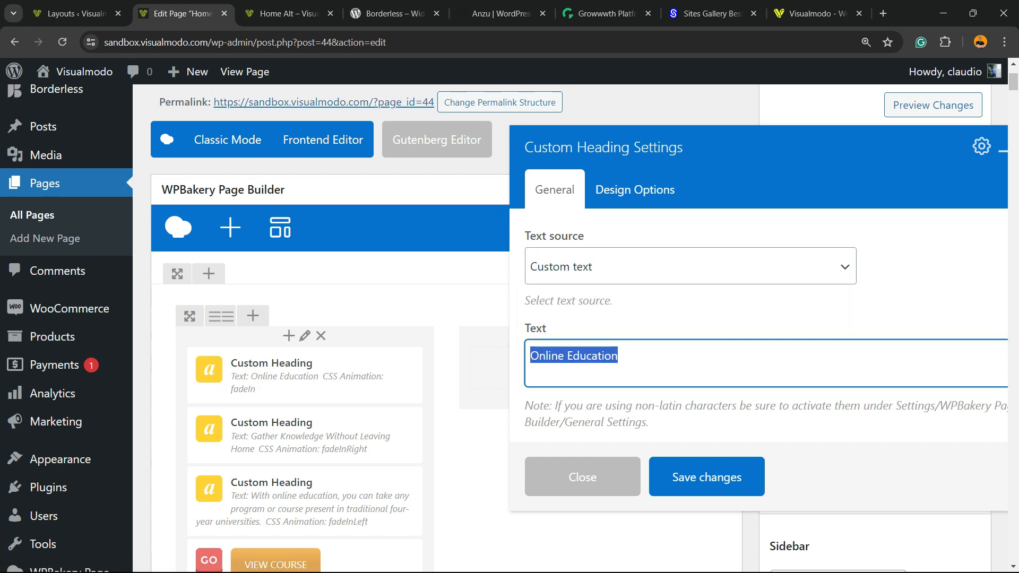
click(582, 477)
Step: Open the published Home Alt page in the WPBakery frontend editor
click(286, 14)
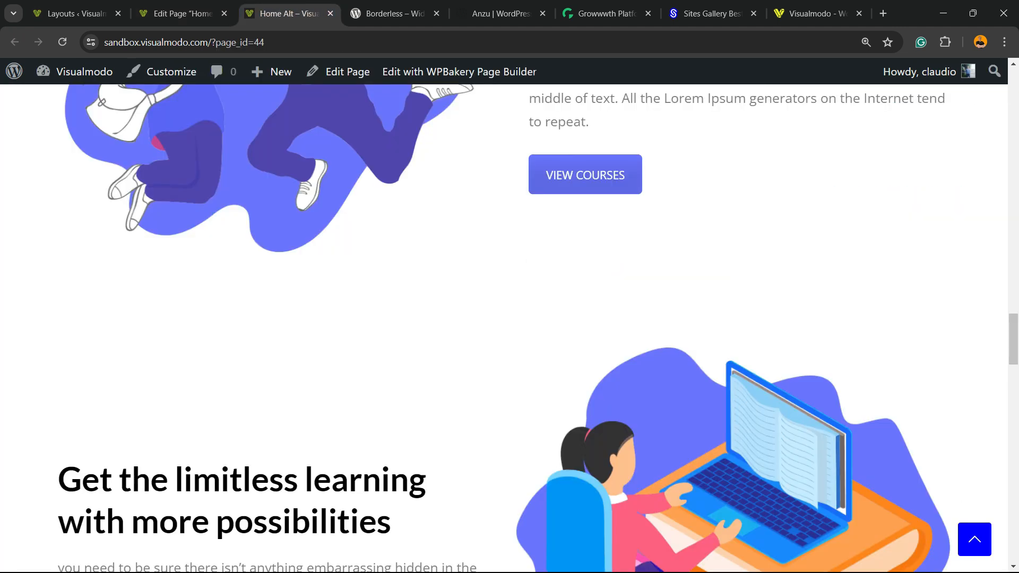
scroll(509, 329, up, 15)
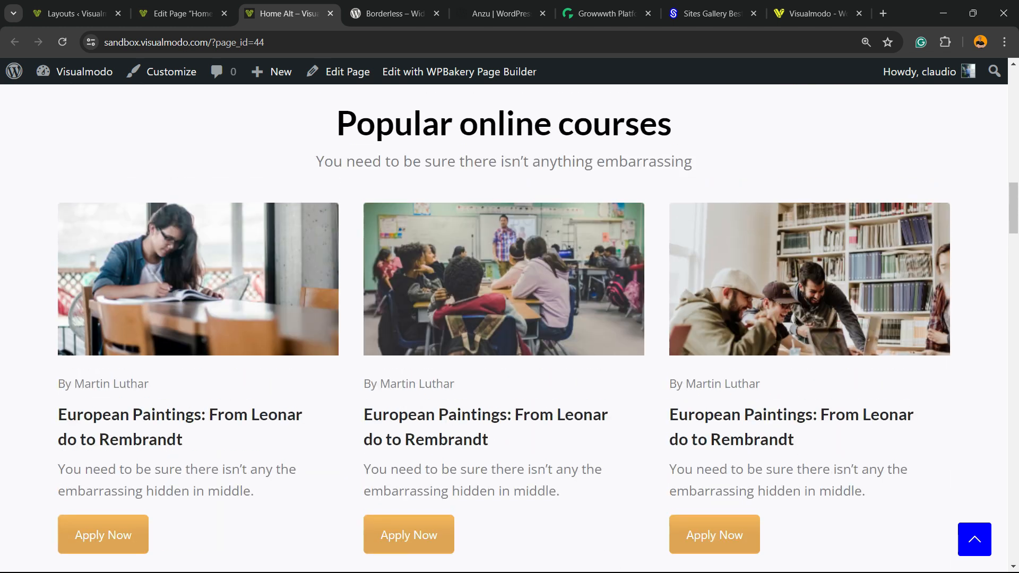
scroll(932, 89, up, 8)
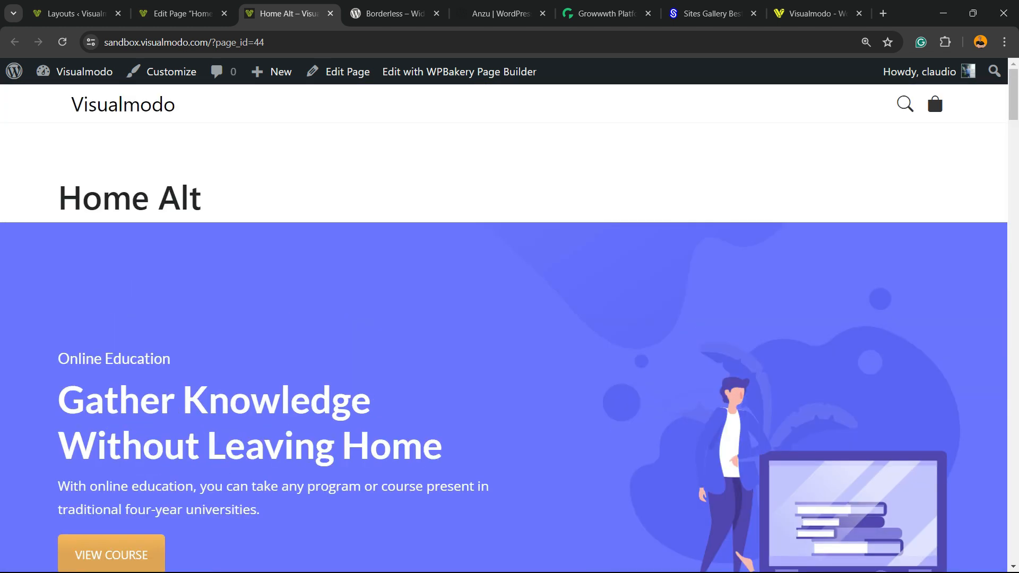
click(412, 73)
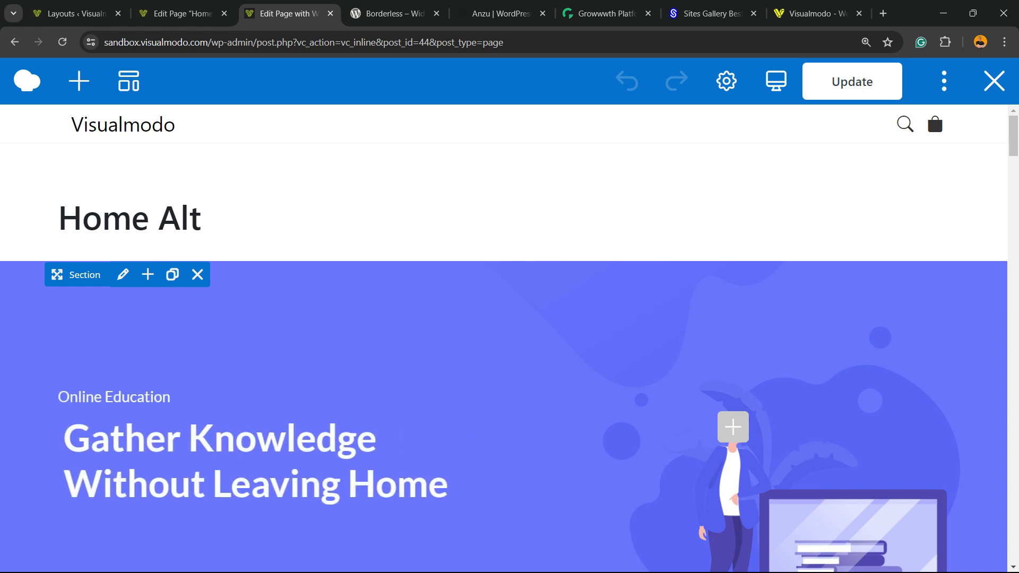
scroll(932, 109, down, 5)
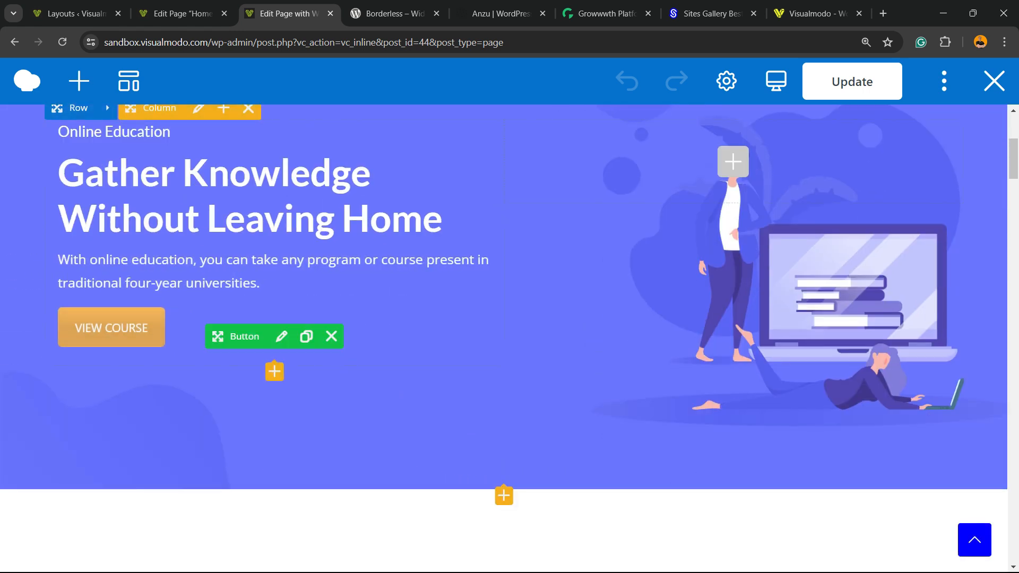
Step: Set the View Course button's background colour to green #4ac456, save the button settings and close them
click(281, 336)
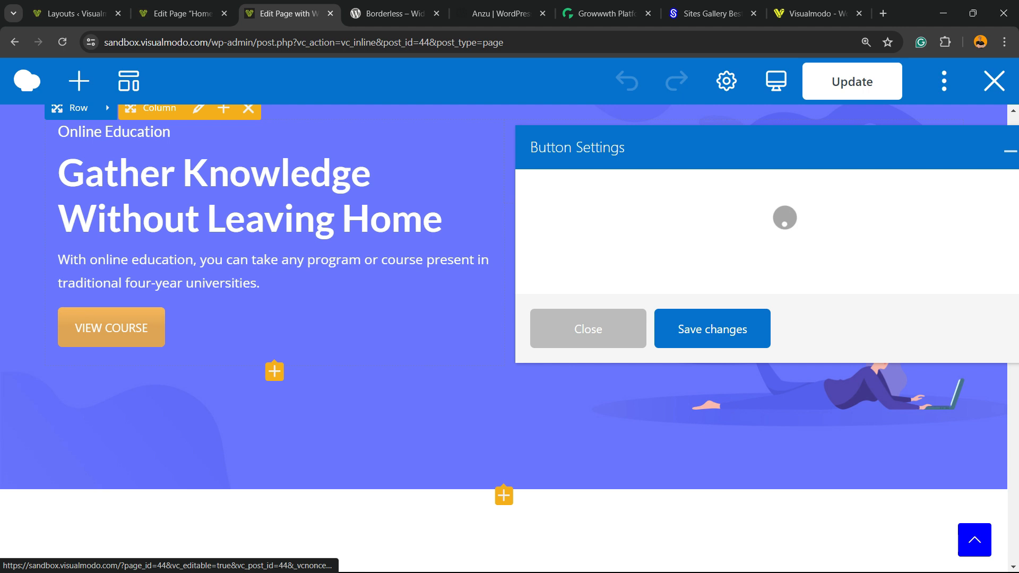
scroll(775, 325, down, 10)
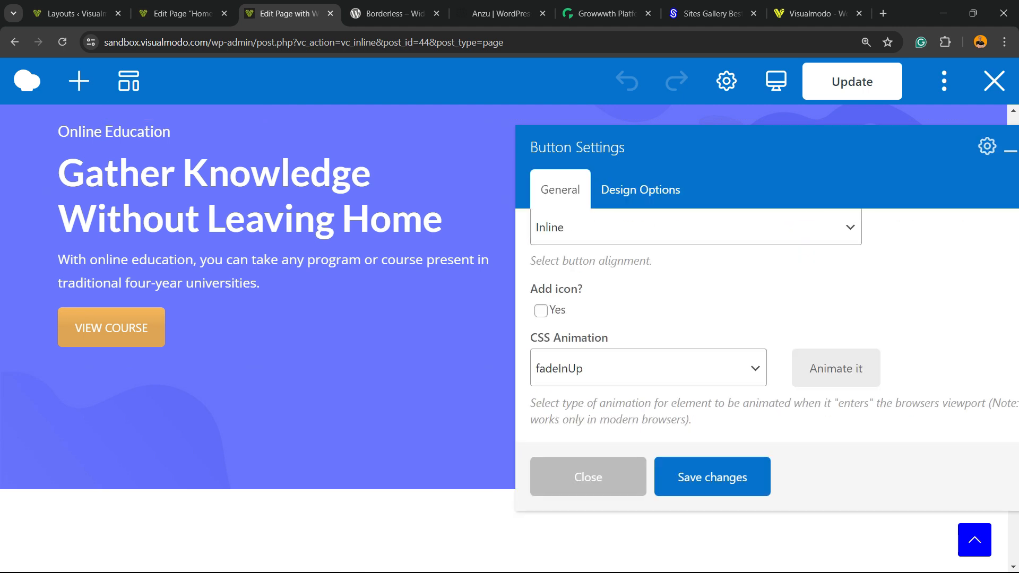
scroll(689, 319, up, 5)
click(584, 239)
click(592, 305)
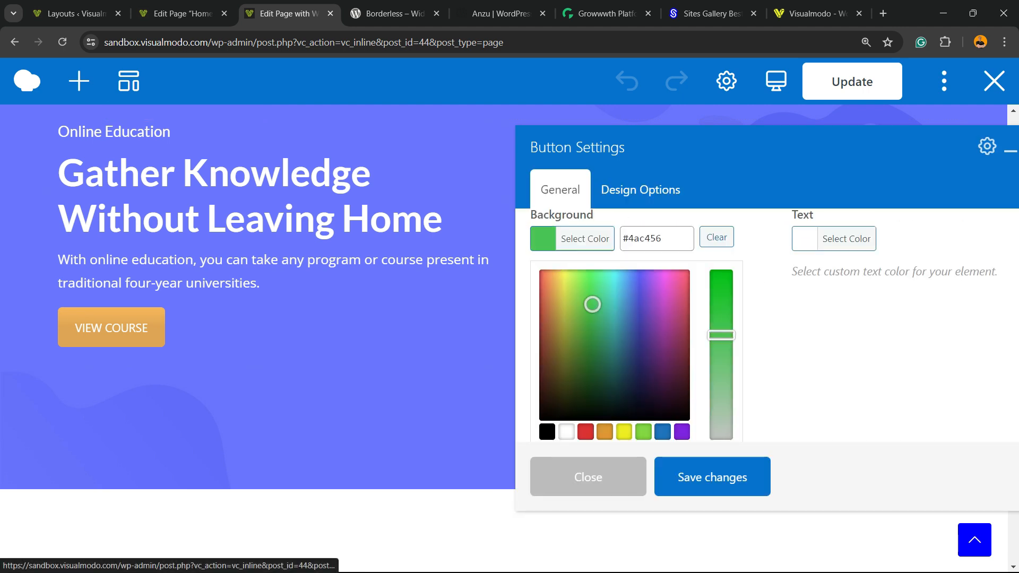
click(713, 477)
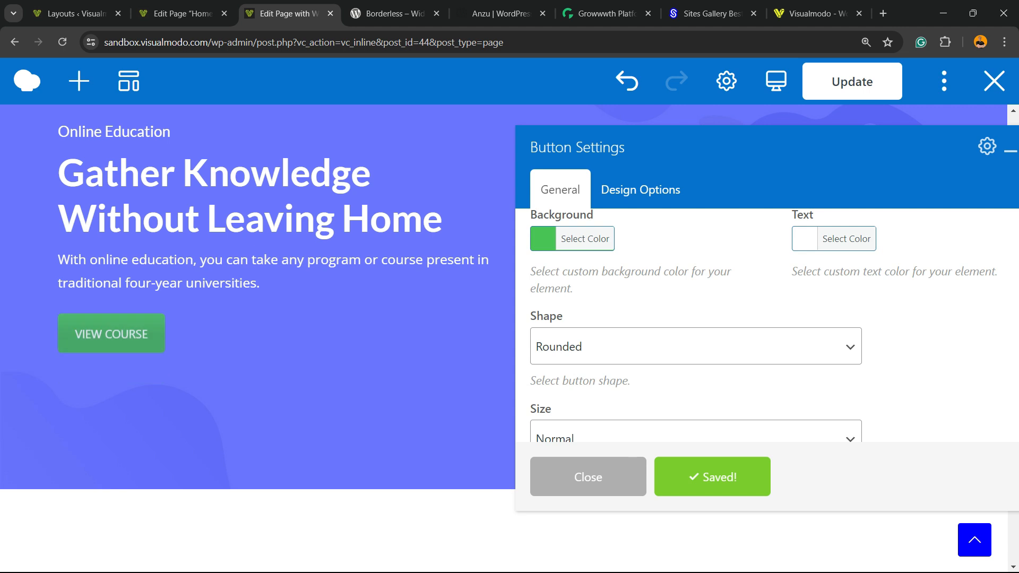
click(588, 477)
Step: Scroll through the page's sections in the frontend editor to review the layout
scroll(451, 335, up, 3)
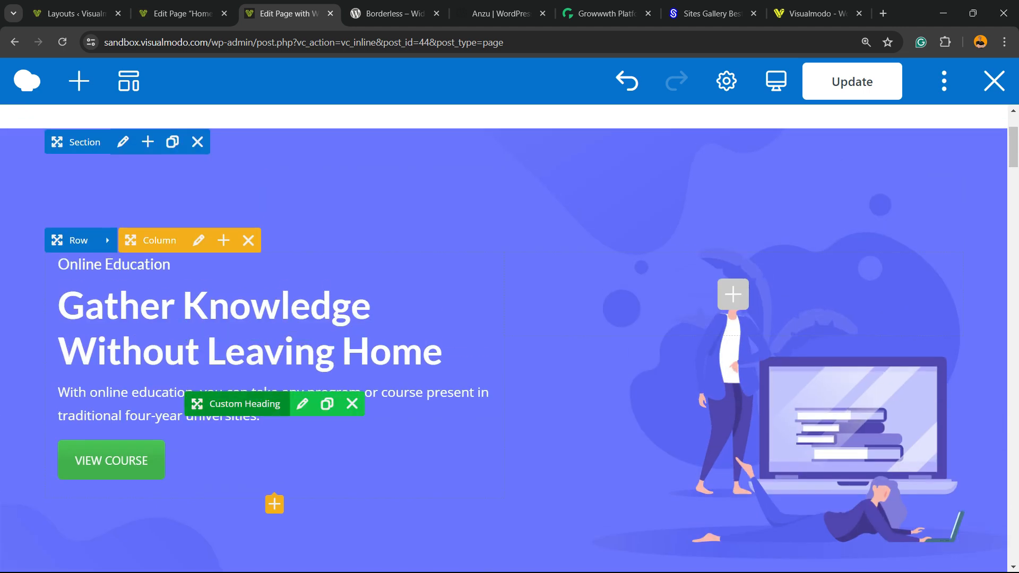
scroll(302, 403, down, 7)
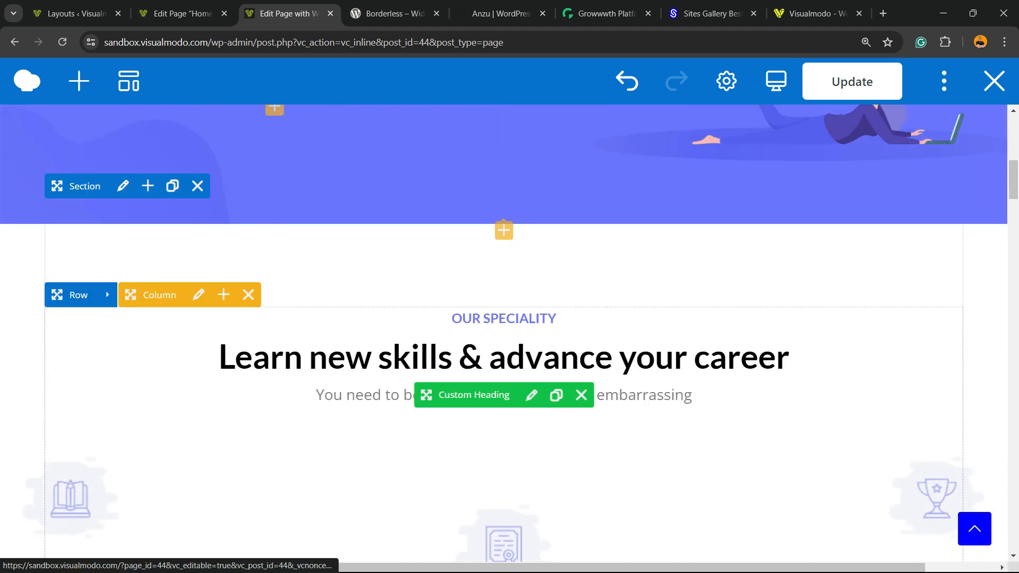
scroll(504, 334, down, 5)
scroll(504, 334, down, 5)
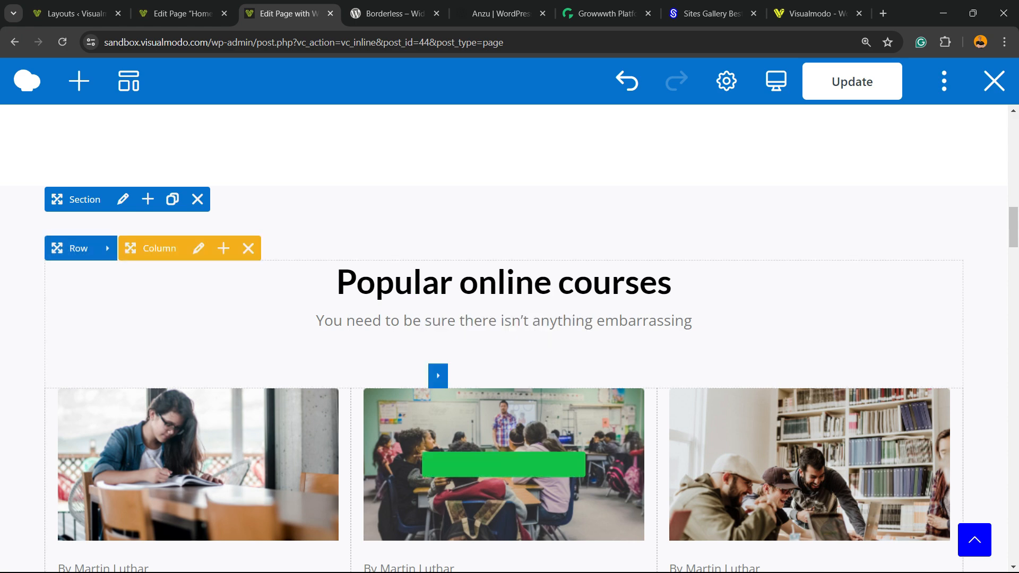
scroll(504, 360, down, 7)
scroll(504, 361, down, 15)
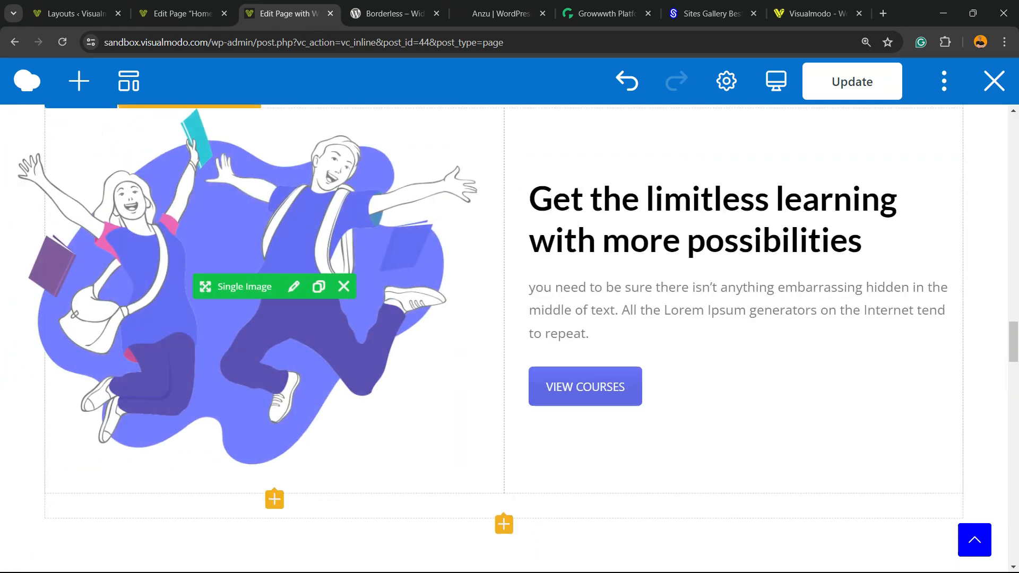
scroll(504, 340, down, 15)
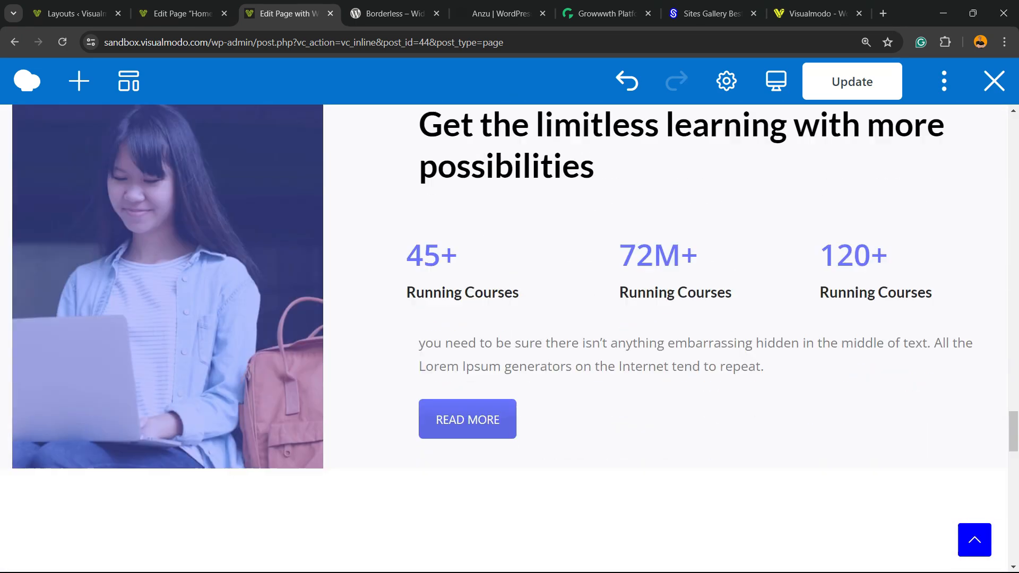
scroll(504, 339, down, 3)
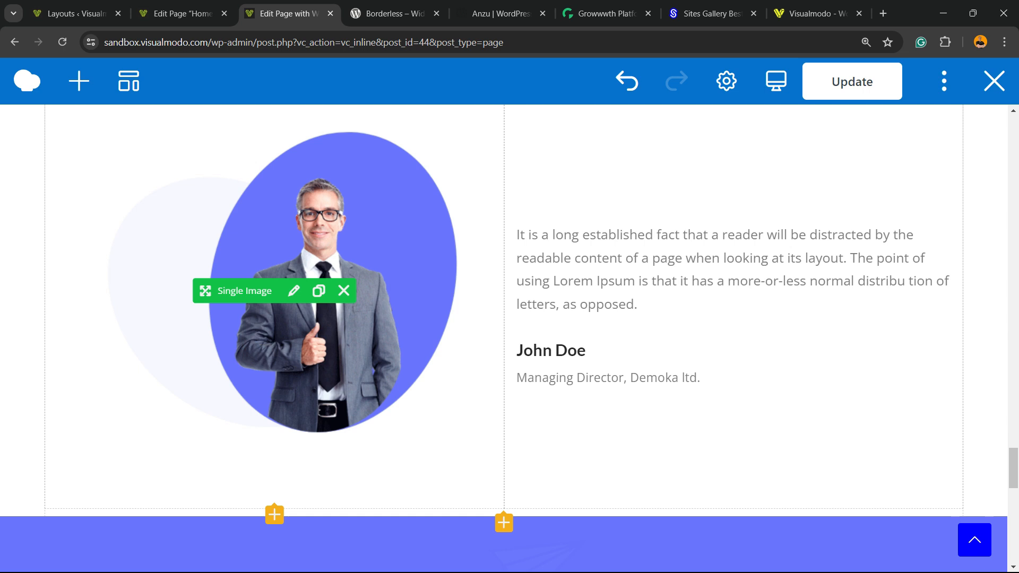
scroll(504, 340, down, 9)
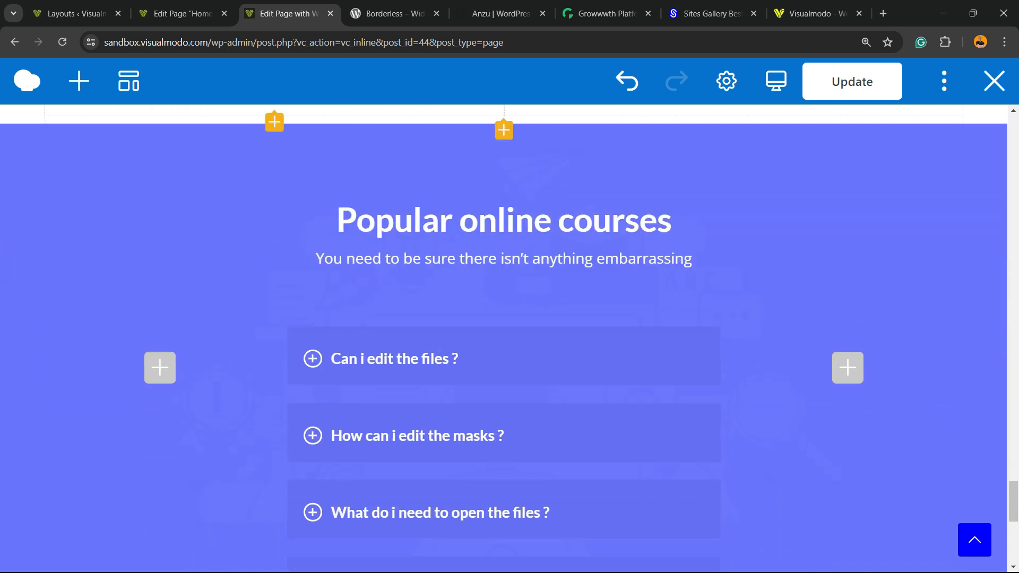
scroll(504, 340, down, 6)
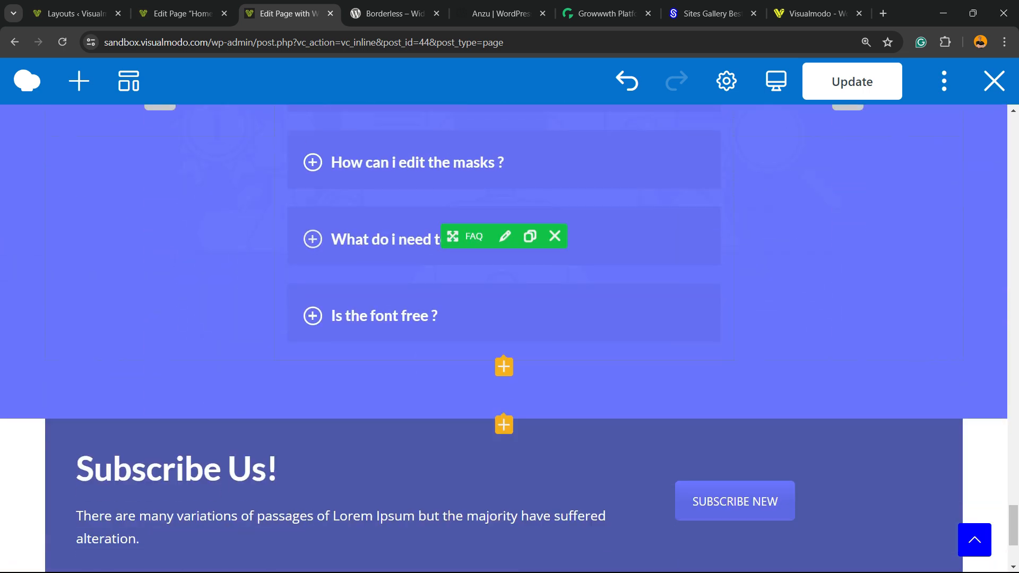
scroll(504, 339, up, 8)
scroll(504, 340, up, 15)
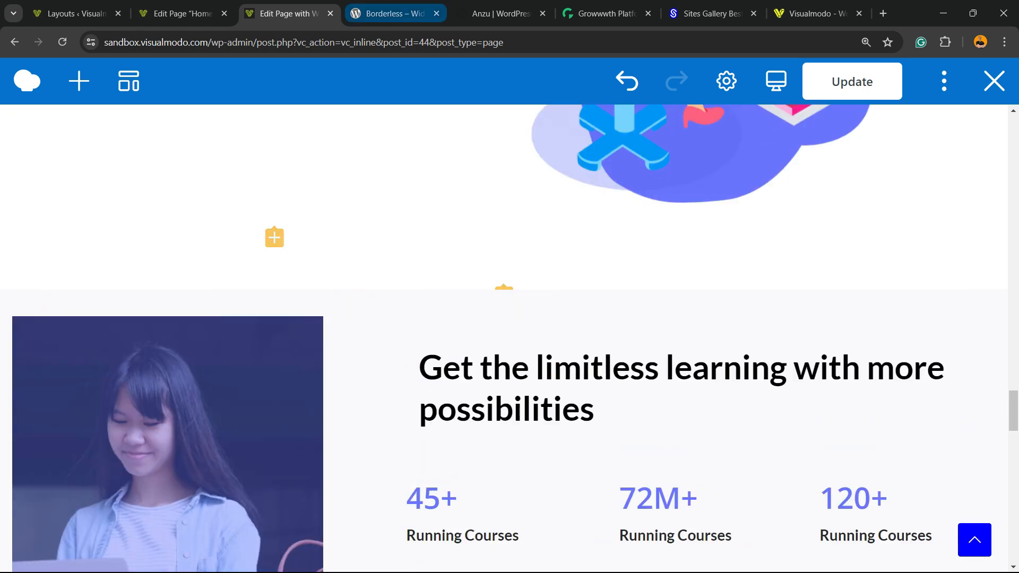
Step: Browse the Borderless plugin page and the Anzu theme page on WordPress.org
click(394, 14)
scroll(504, 339, down, 2)
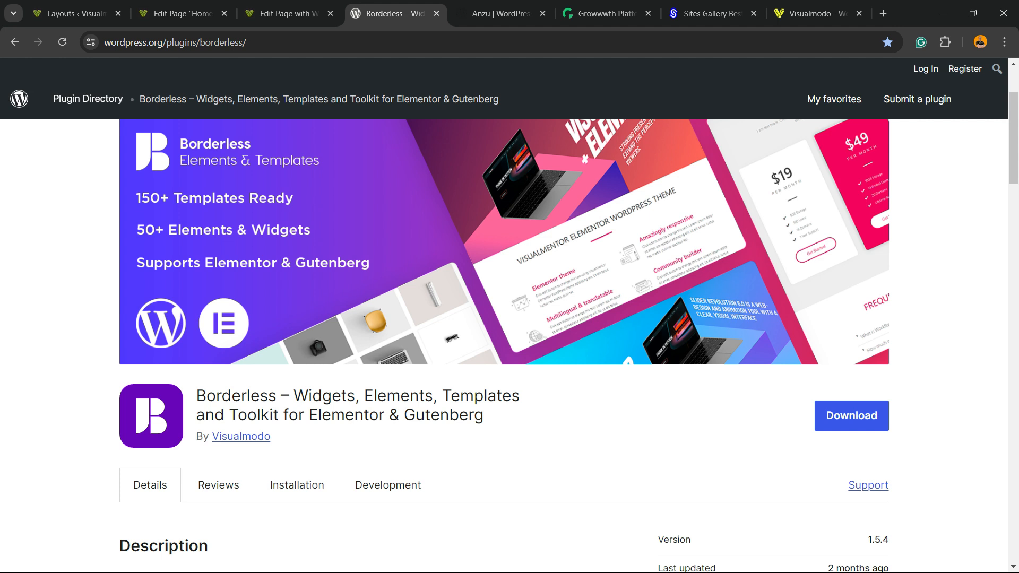
click(501, 13)
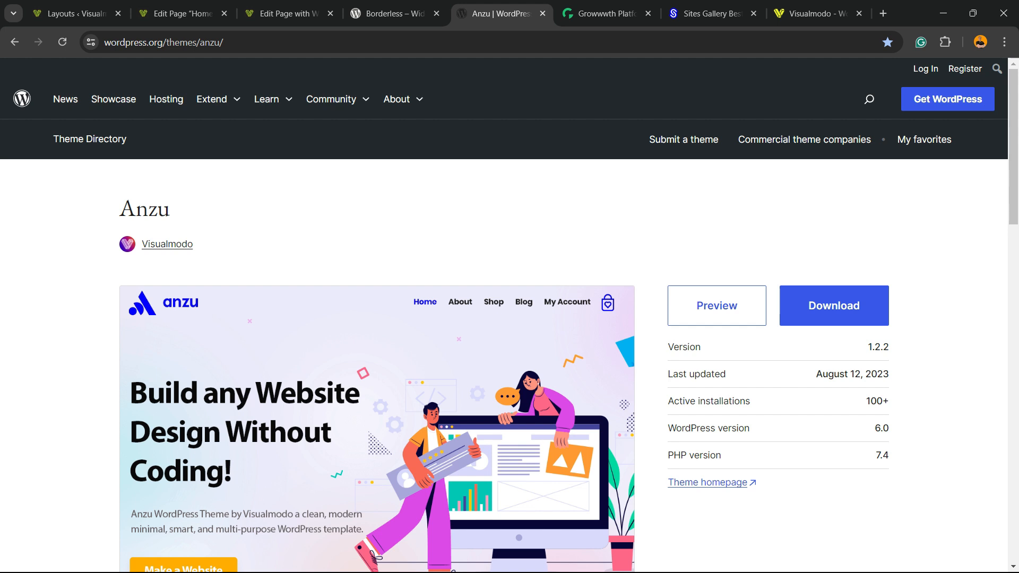
Step: Scroll through the Growwwth website listings
key(ctrl+Tab)
scroll(509, 340, down, 10)
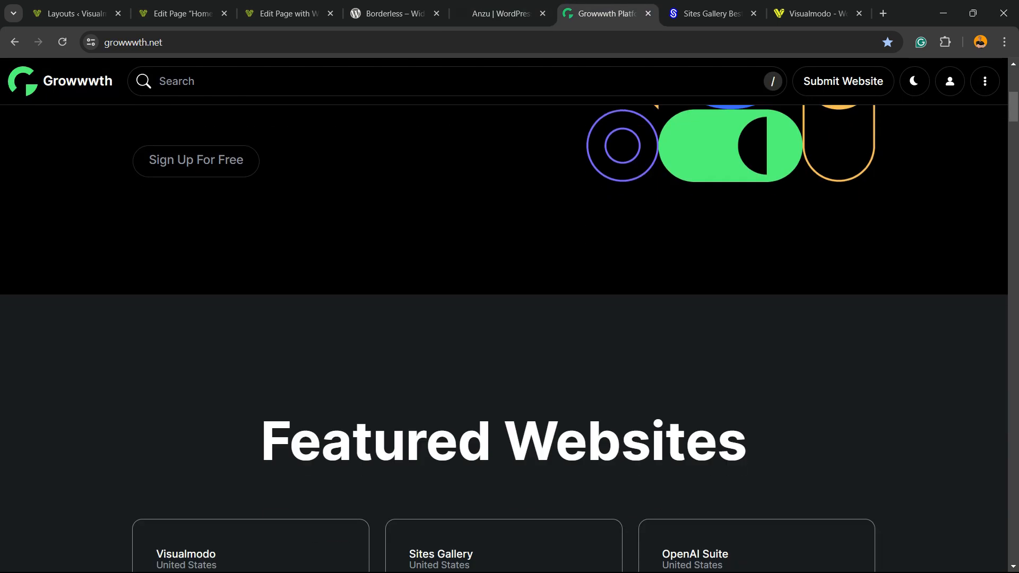
scroll(509, 340, down, 15)
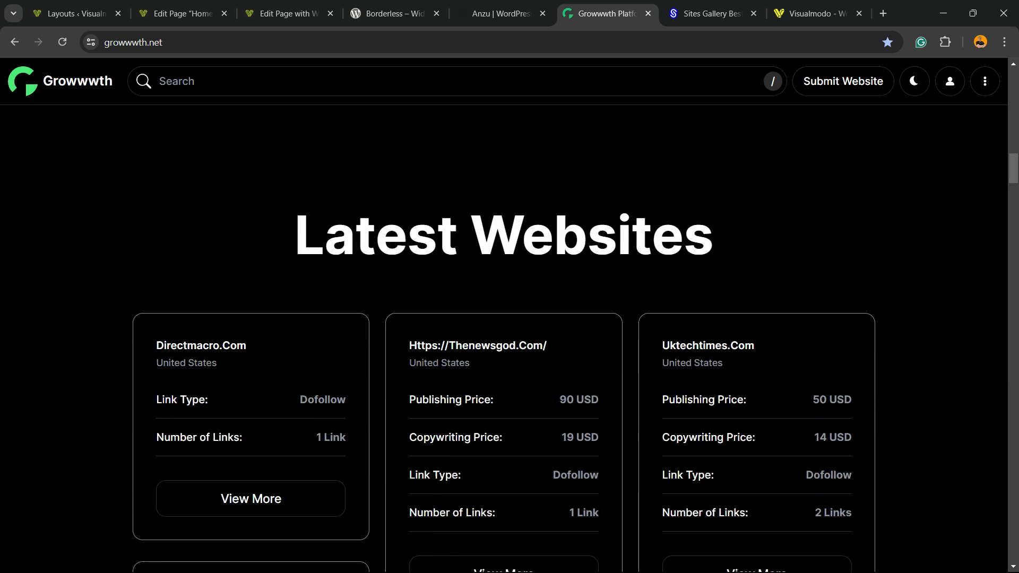
scroll(510, 340, down, 12)
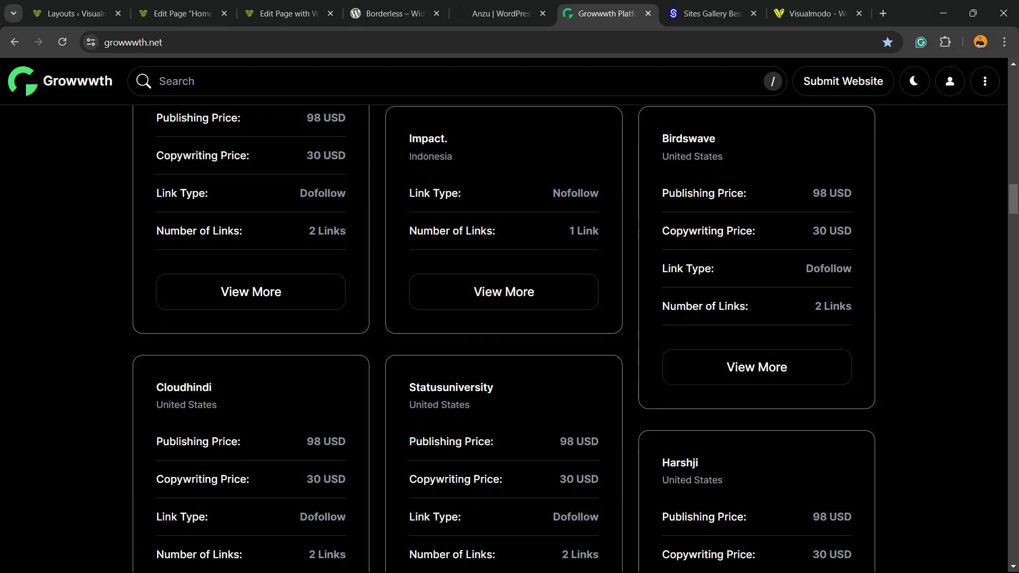
Step: Scroll through the Sites Gallery website showcase
key(ctrl+Tab)
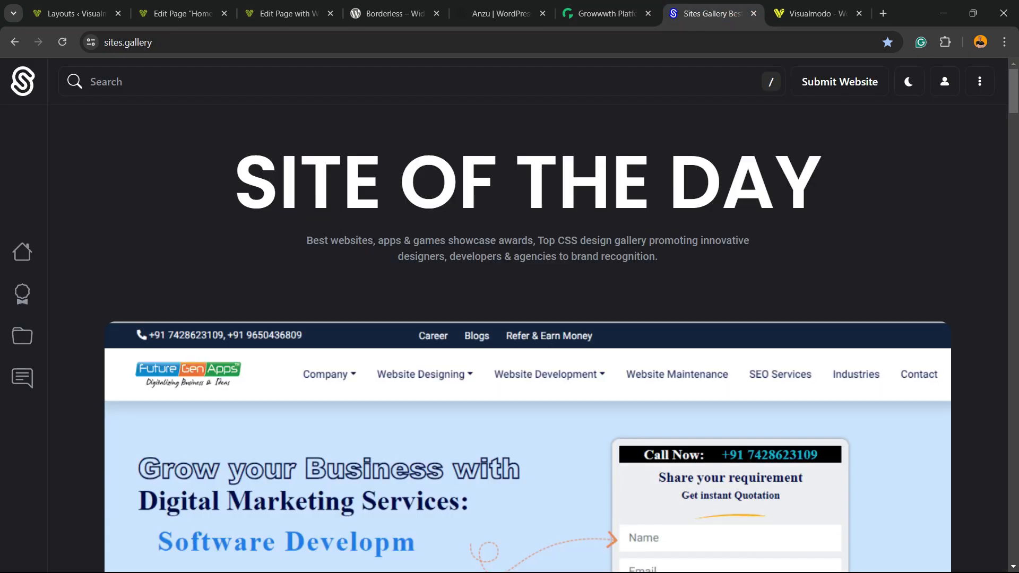
scroll(510, 339, down, 12)
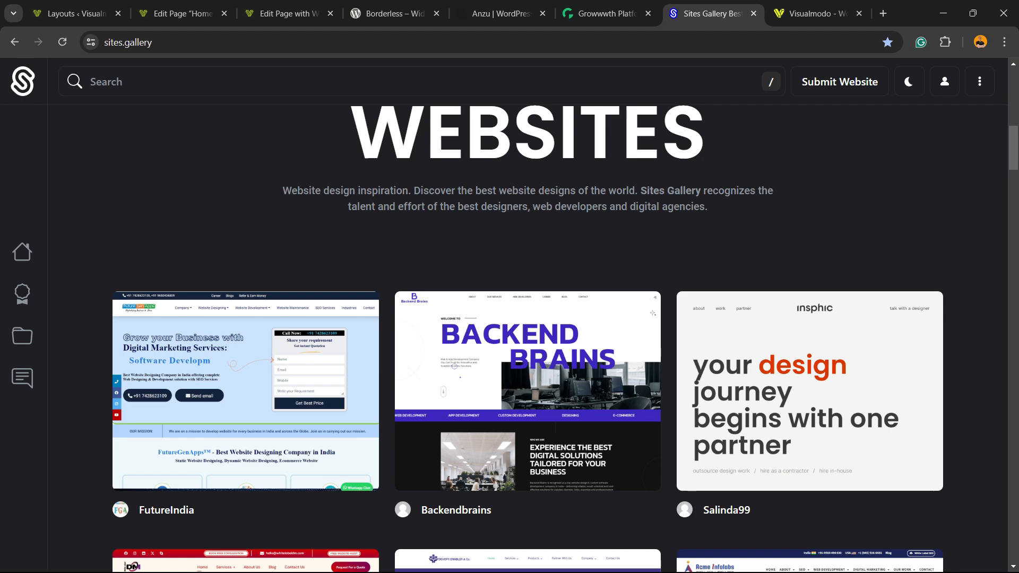
scroll(509, 339, down, 12)
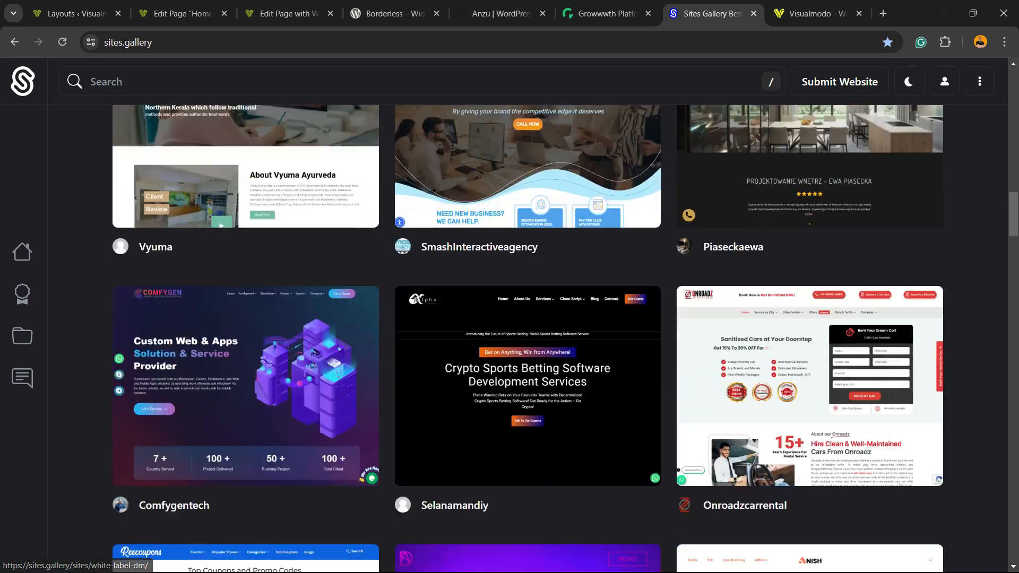
scroll(510, 340, down, 15)
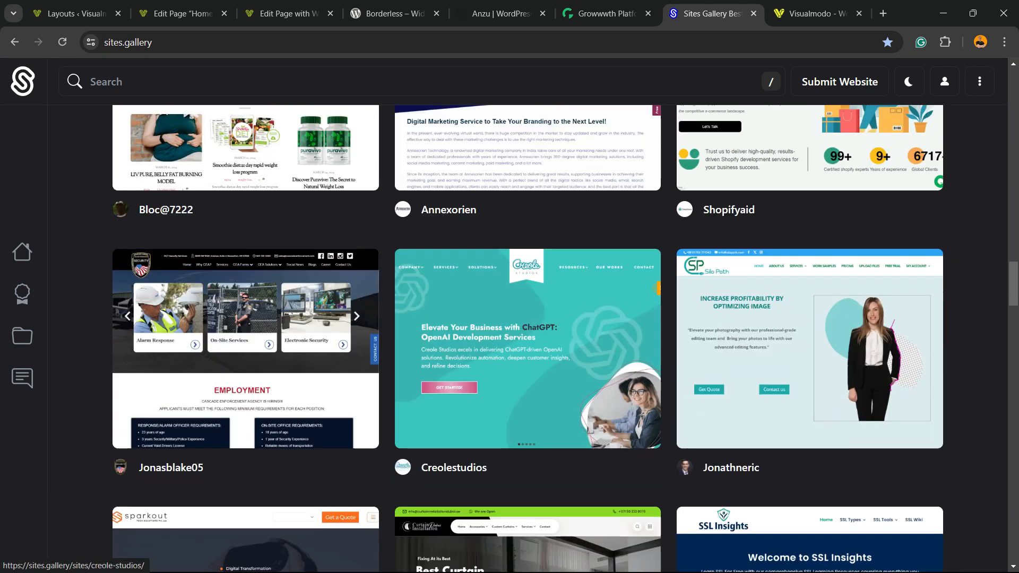
scroll(528, 340, down, 15)
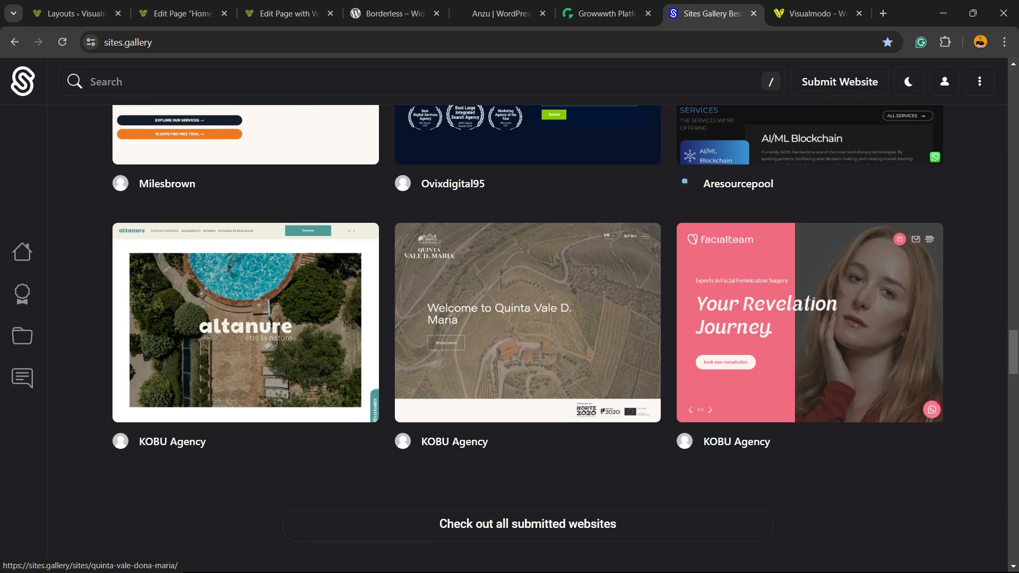
scroll(527, 339, down, 8)
Step: Open the Visualmodo site and go to its WordPress themes page
click(811, 14)
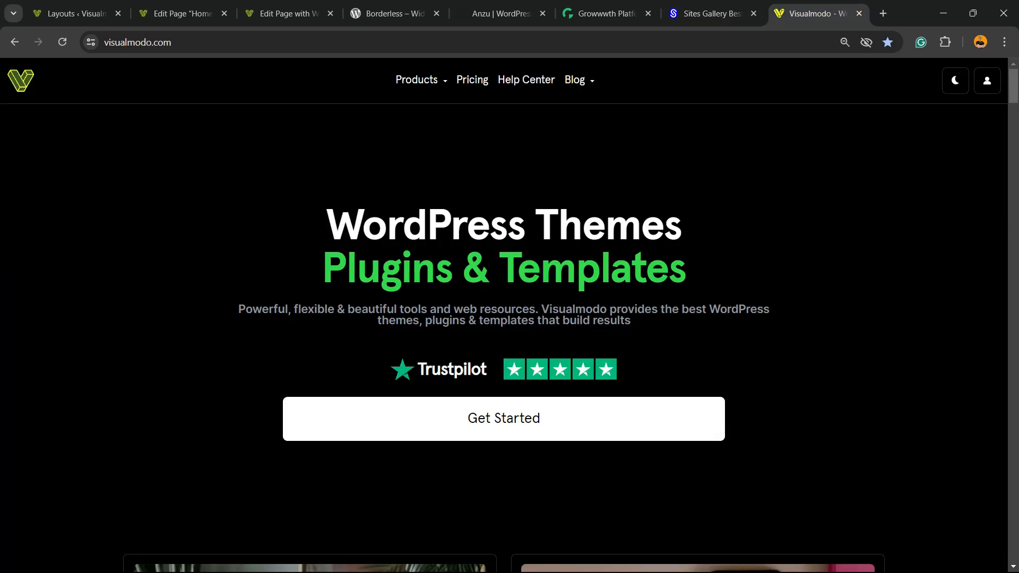
click(455, 158)
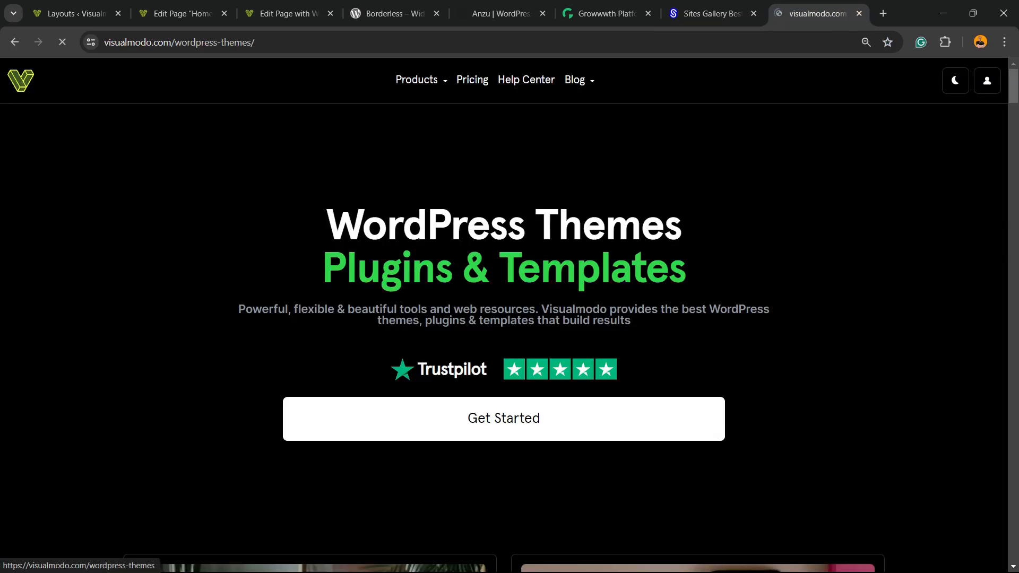
Step: Scroll through the Visualmodo WordPress themes catalogue to browse the available themes
scroll(309, 339, down, 9)
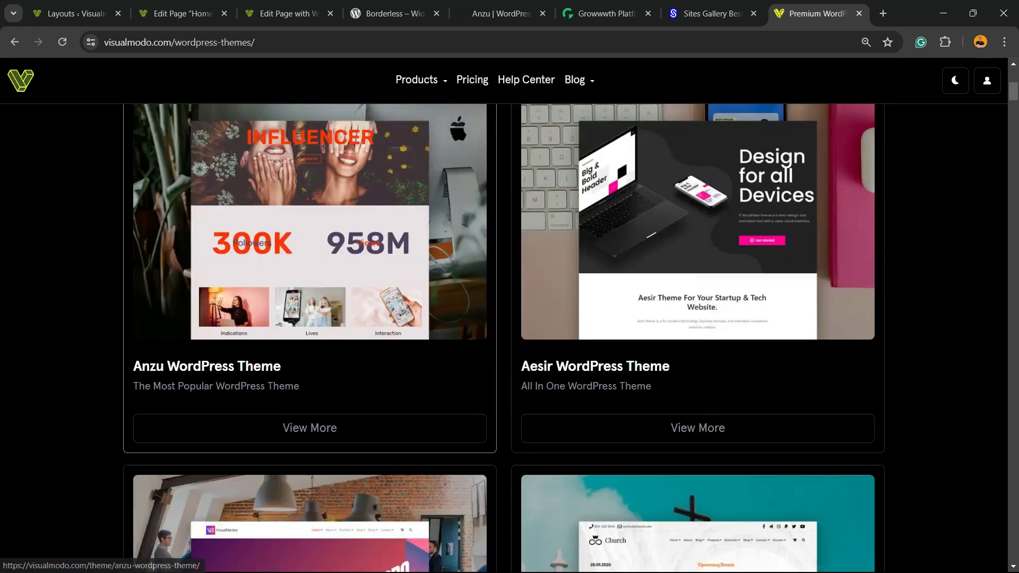
scroll(309, 265, down, 2)
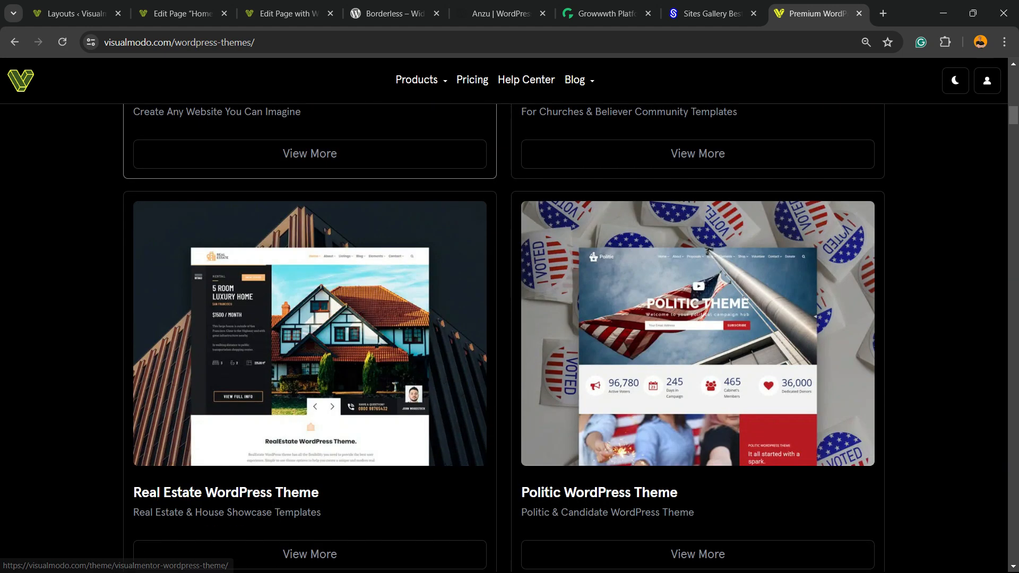
scroll(309, 340, down, 7)
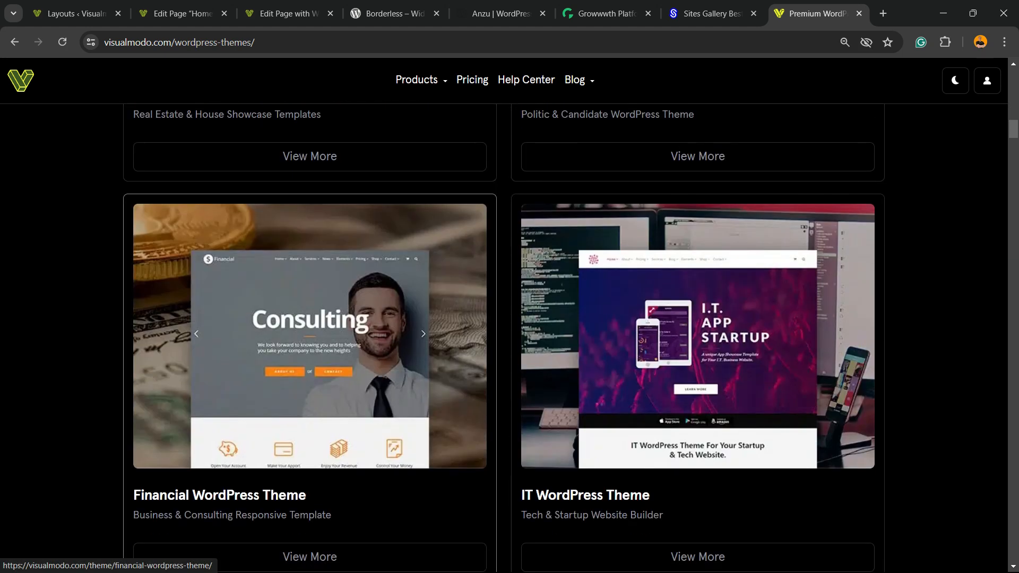
scroll(309, 265, down, 20)
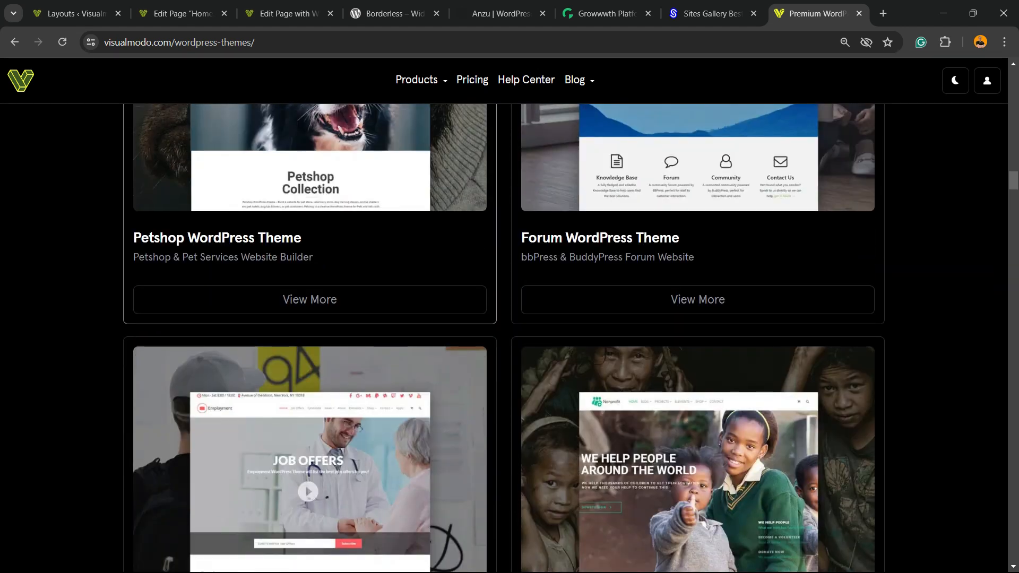
scroll(509, 340, down, 5)
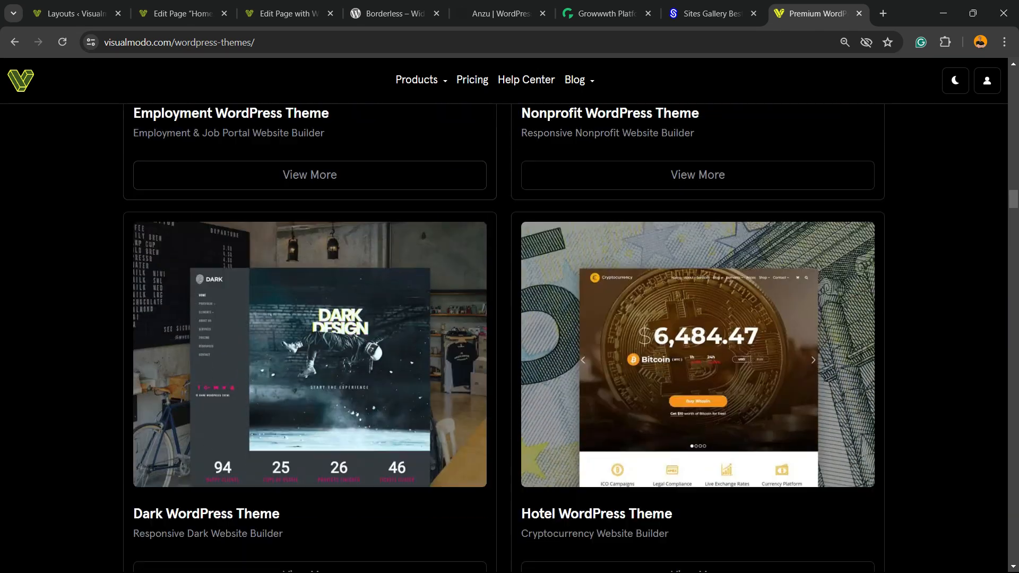
scroll(509, 339, down, 12)
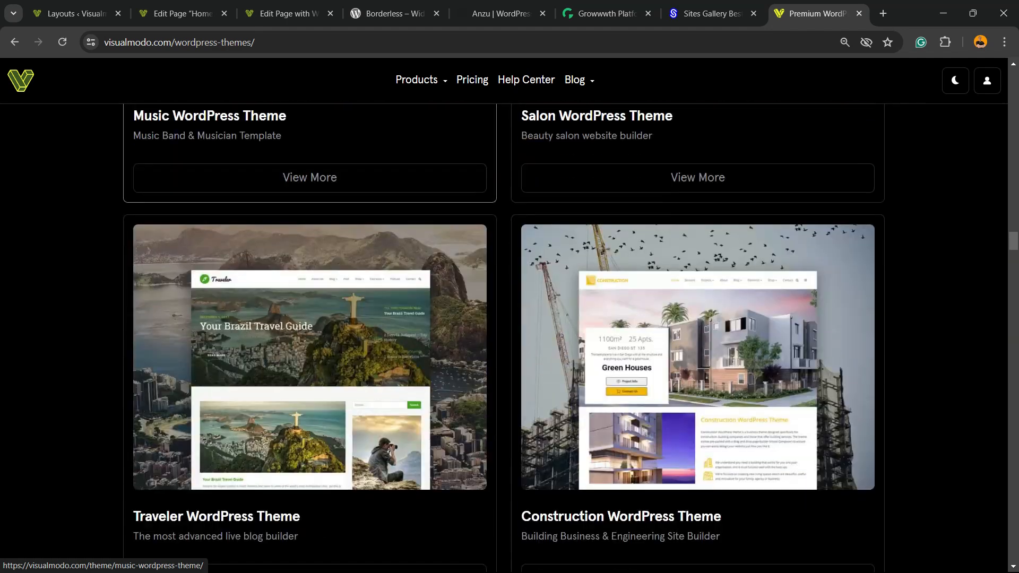
scroll(510, 340, down, 9)
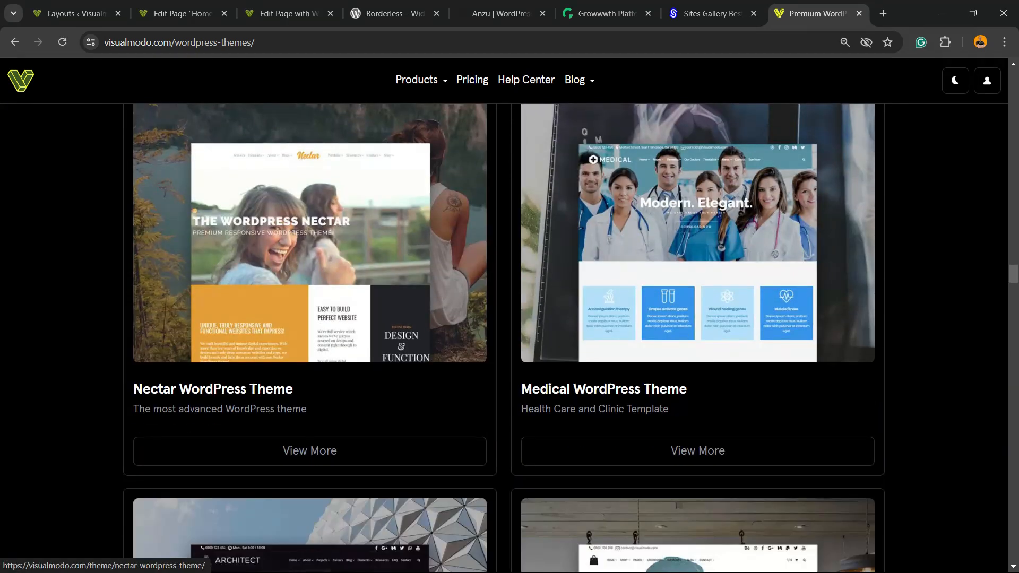
scroll(510, 339, down, 20)
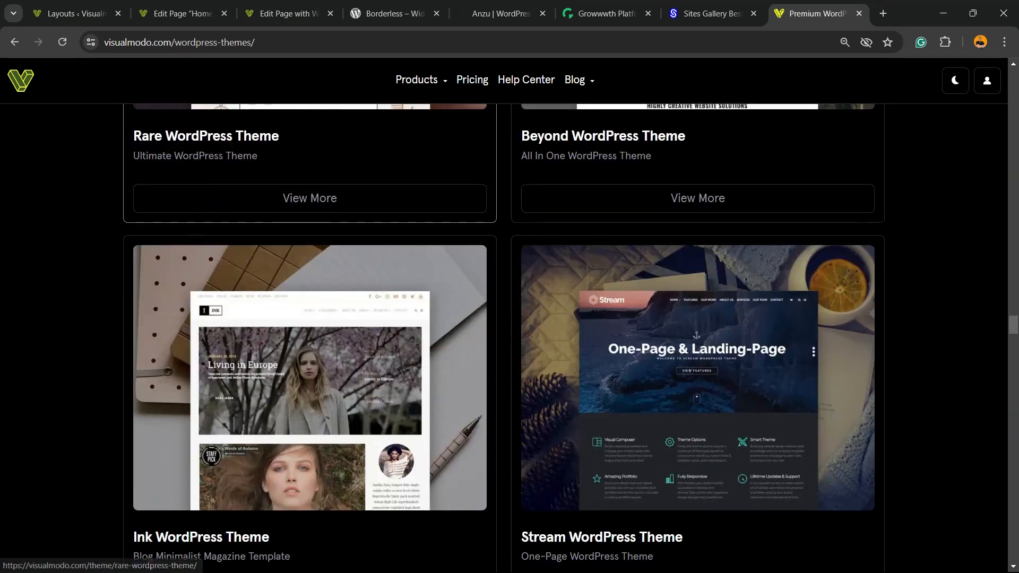
scroll(509, 340, down, 12)
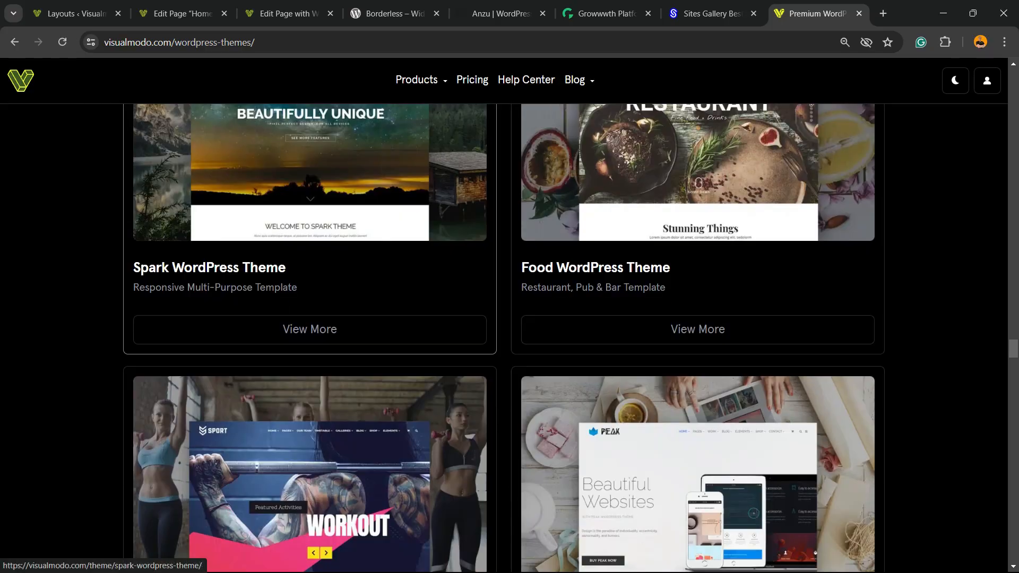
scroll(509, 340, down, 6)
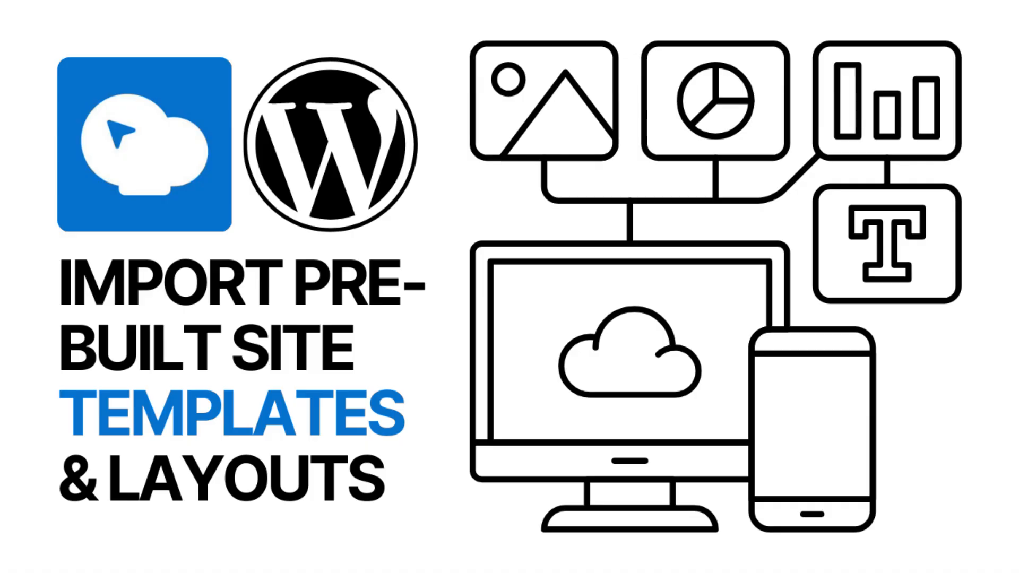